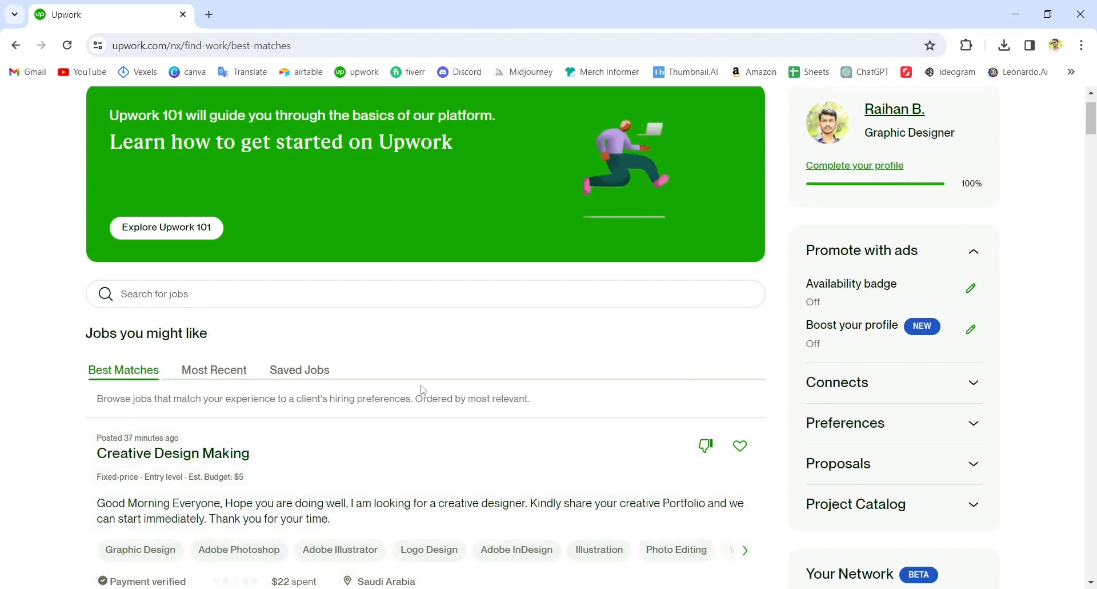
Browse the recommended job posts in the Best Matches and Most Recent lists.
scroll(423, 390, "down", 1)
scroll(372, 412, "up", 1)
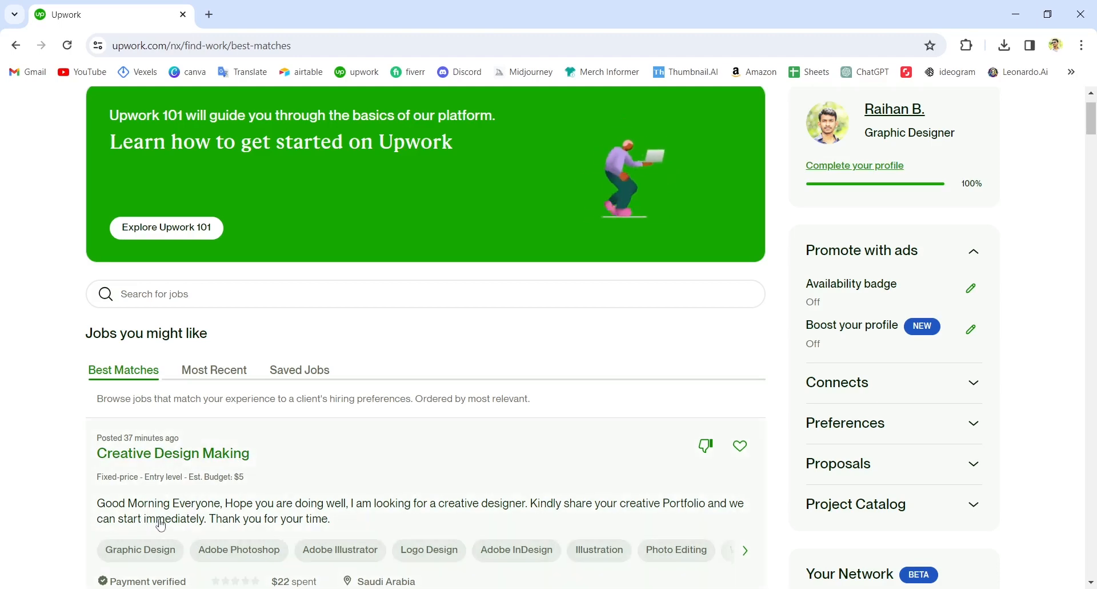
scroll(152, 519, "down", 3)
scroll(181, 453, "up", 2)
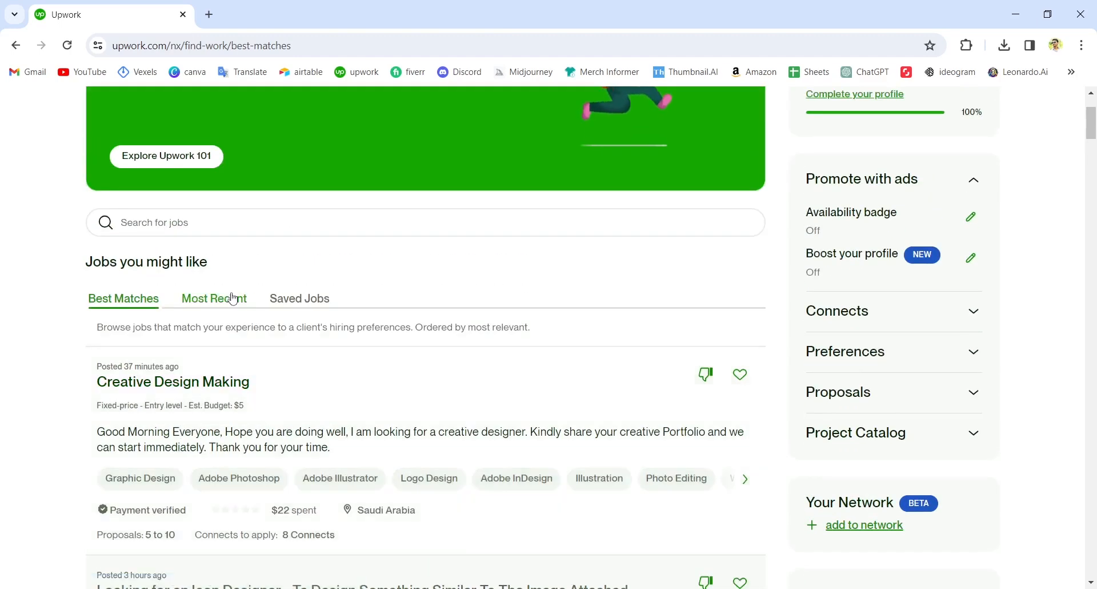
left_click(217, 309)
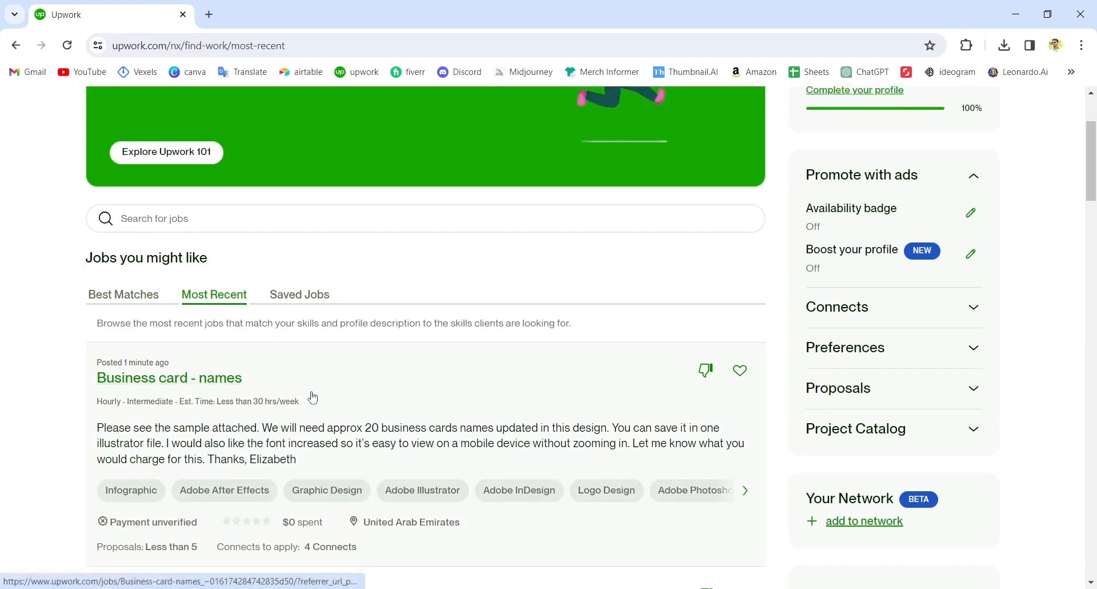
scroll(312, 394, "down", 4)
scroll(323, 414, "up", 2)
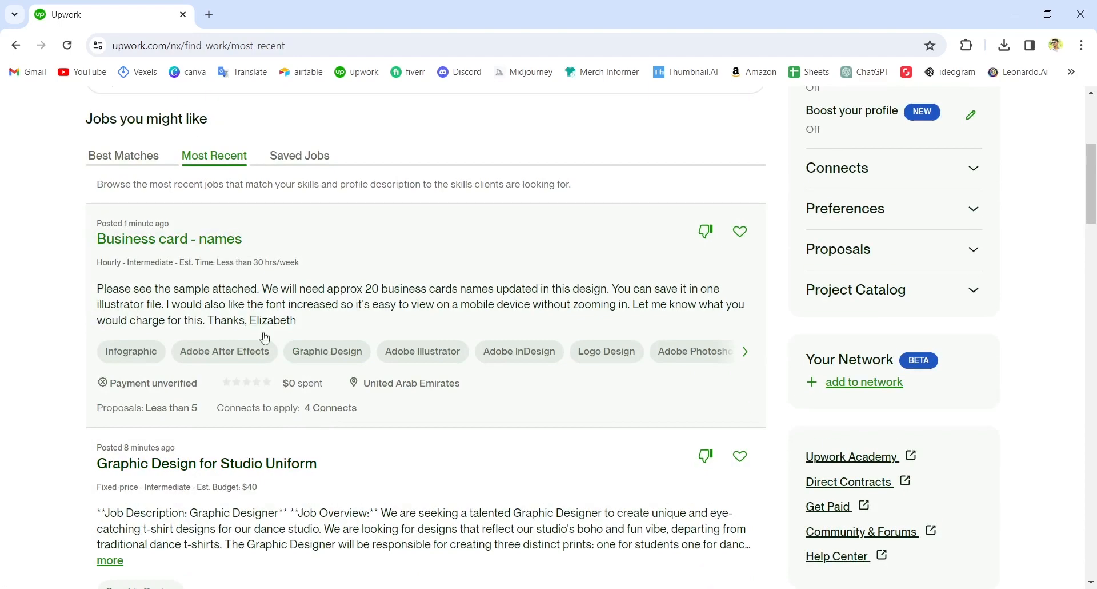
scroll(299, 495, "down", 3)
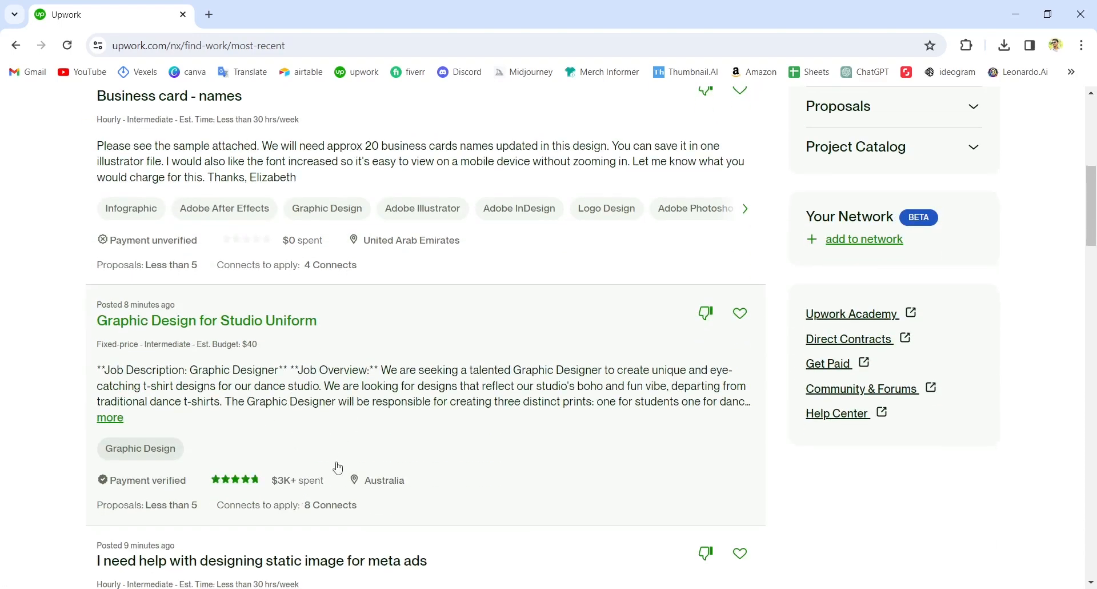
scroll(320, 480, "down", 3)
scroll(326, 478, "up", 5)
scroll(328, 478, "up", 1)
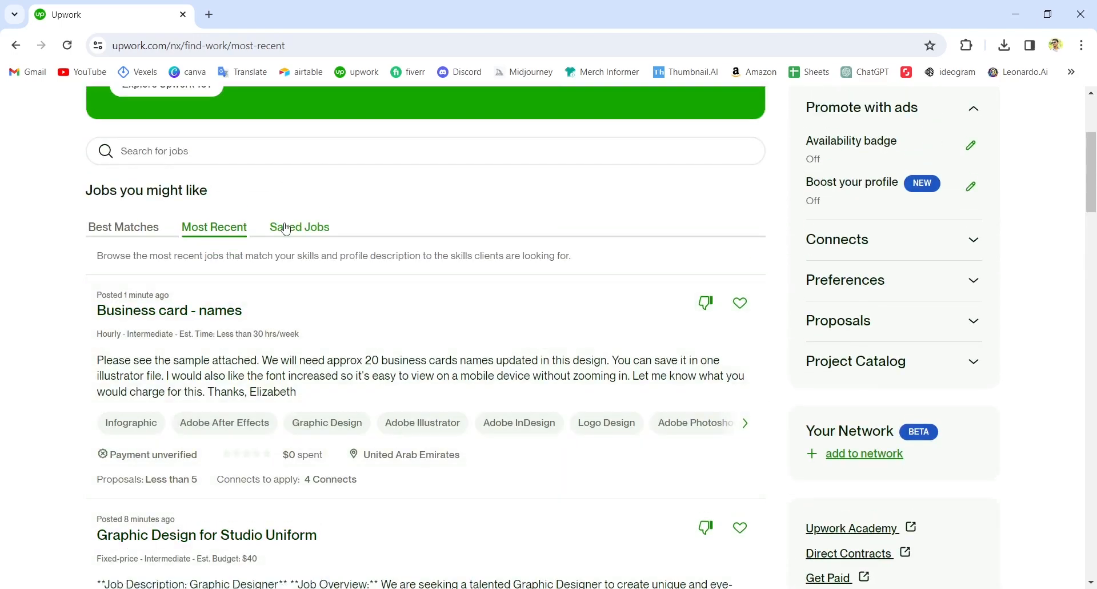
Check the Saved Jobs list and return through Most Recent to the Best Matches list.
left_click(303, 228)
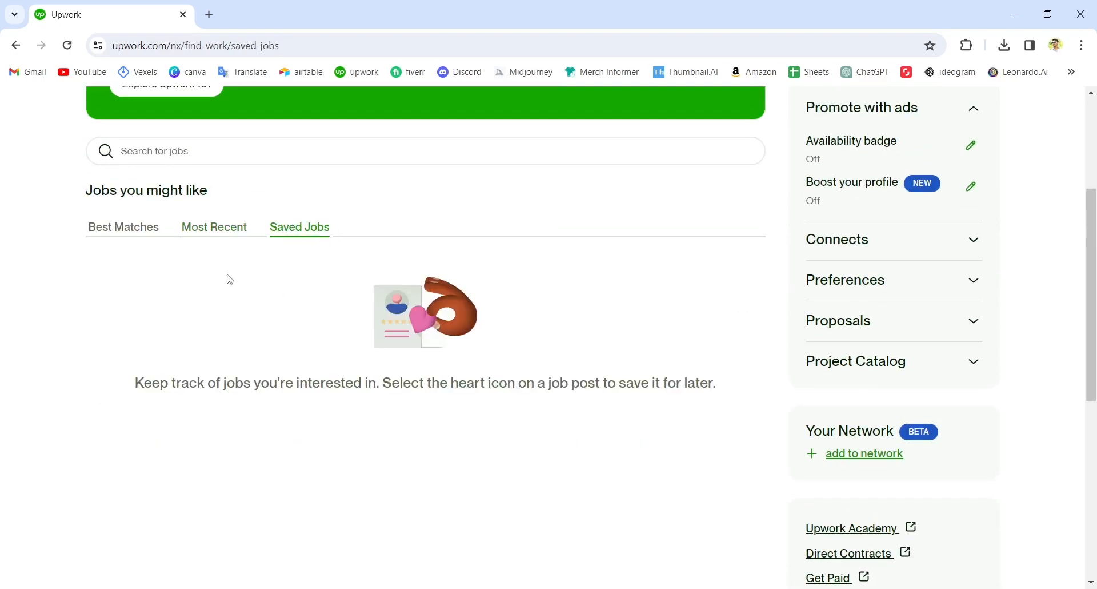
left_click(202, 231)
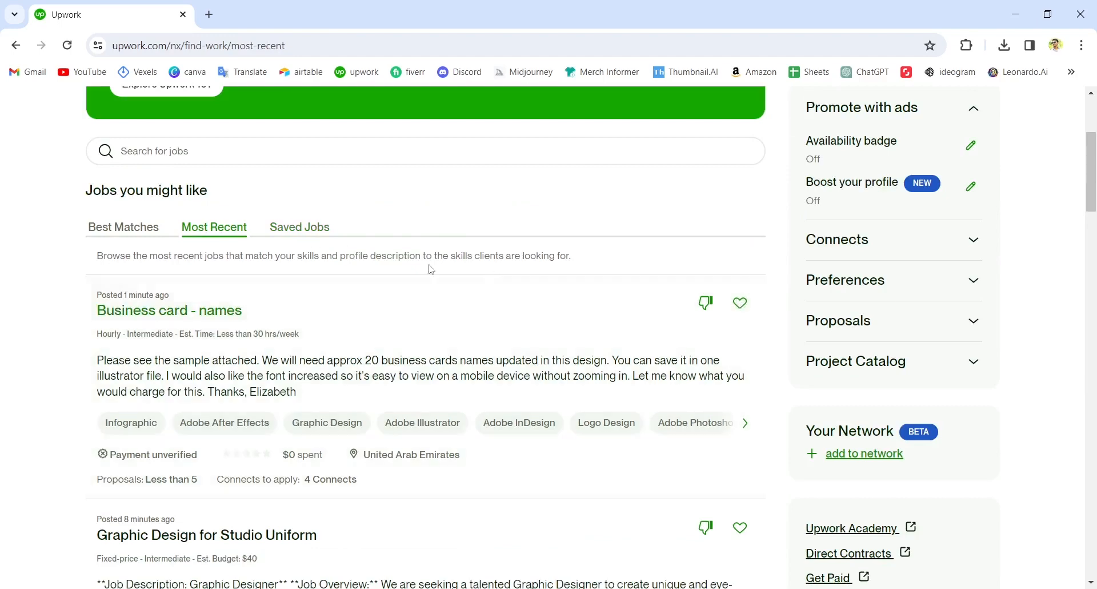
left_click(144, 230)
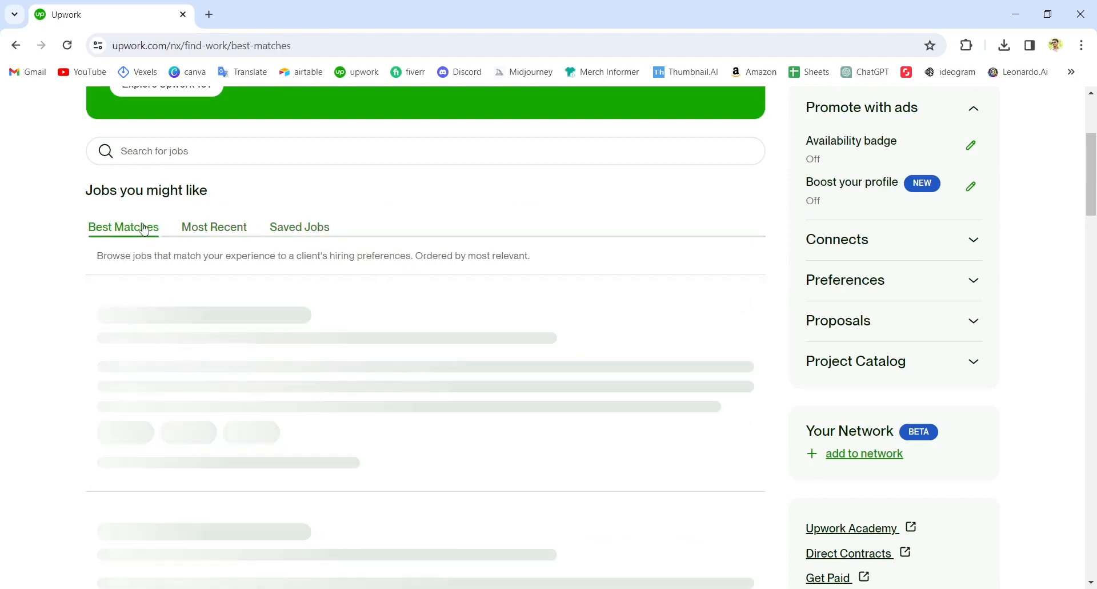
Open the "Looking for an Icon Designer" job post from Best Matches in a new browser tab and switch to it.
scroll(454, 369, "down", 2)
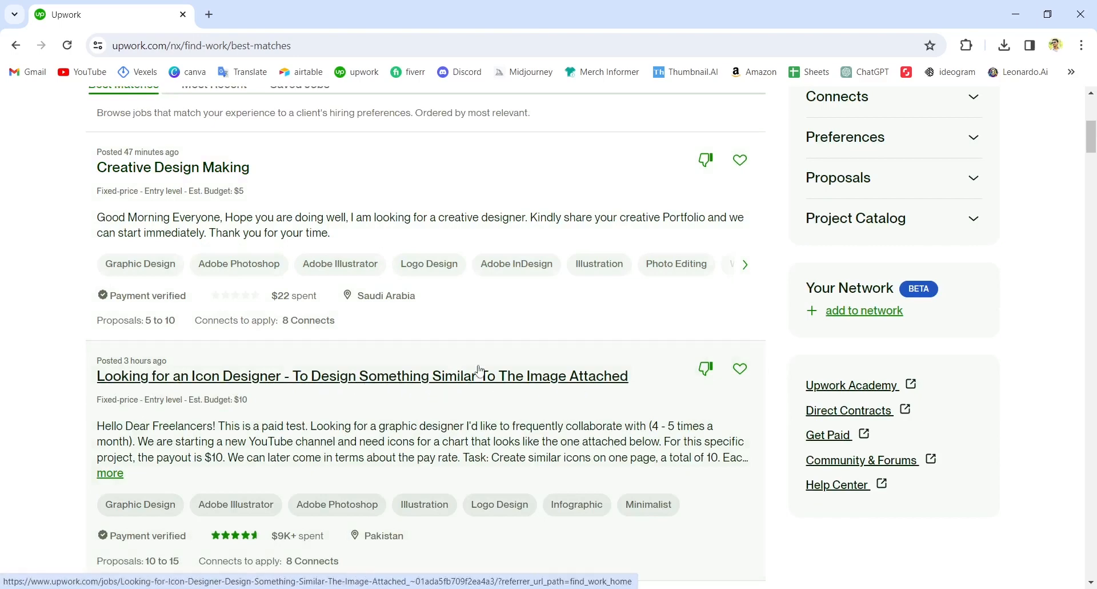
right_click(449, 377)
left_click(477, 388)
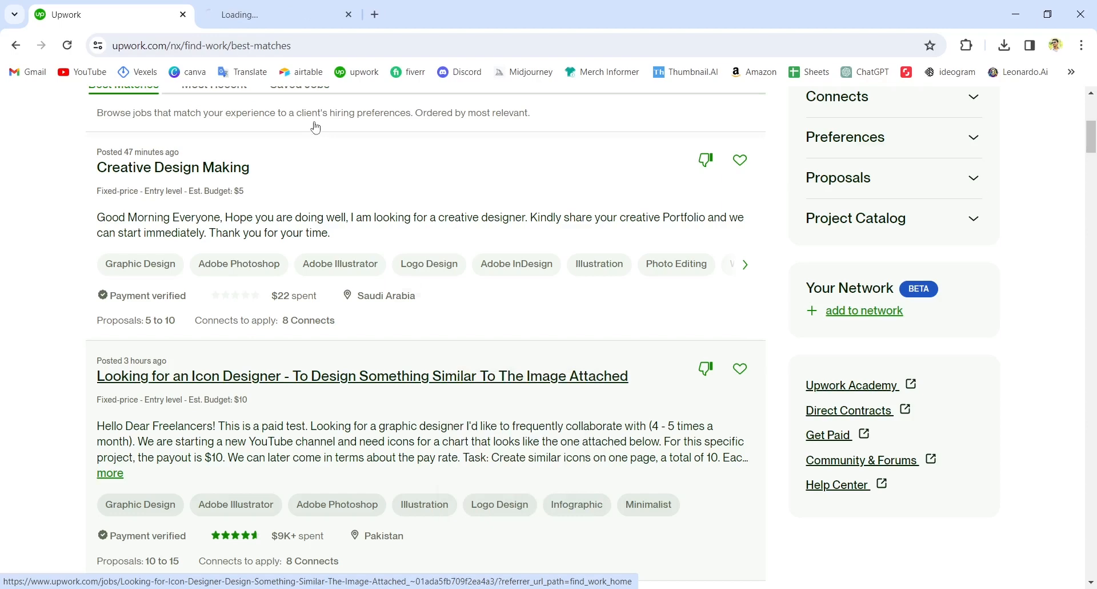
left_click(279, 25)
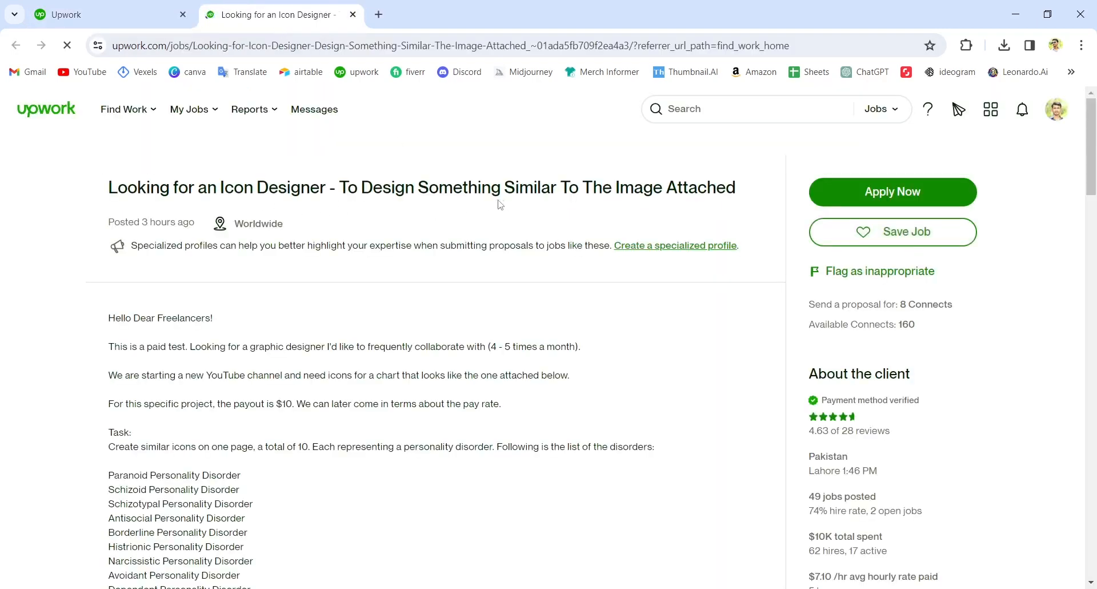
Read the icon designer job description and open its attachment Thumbnail Sample.jpg.
left_click_drag(362, 187, 552, 187)
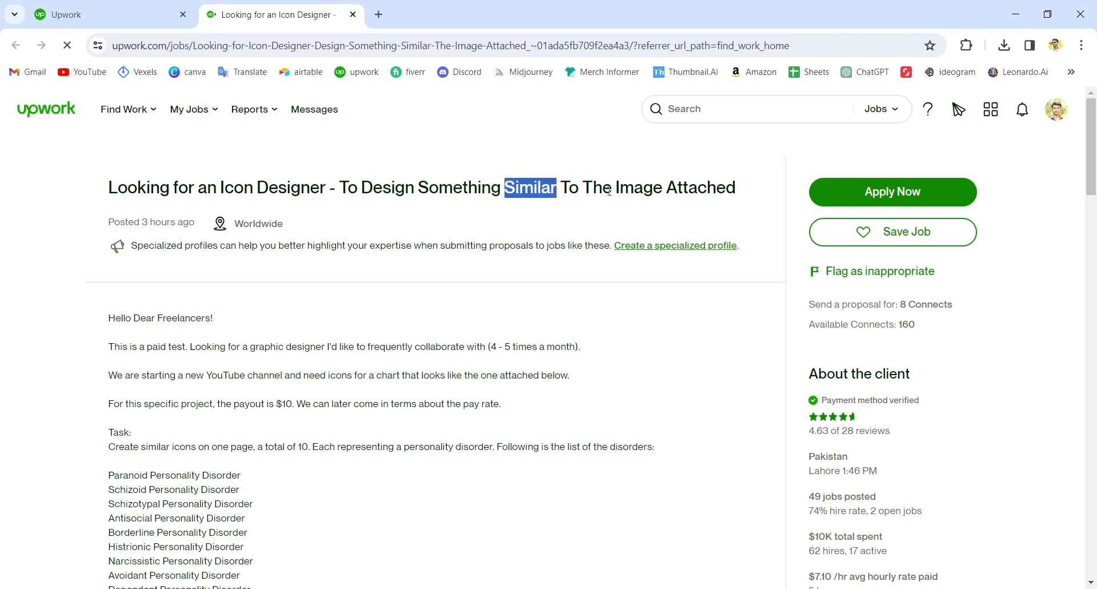
scroll(437, 248, "down", 8)
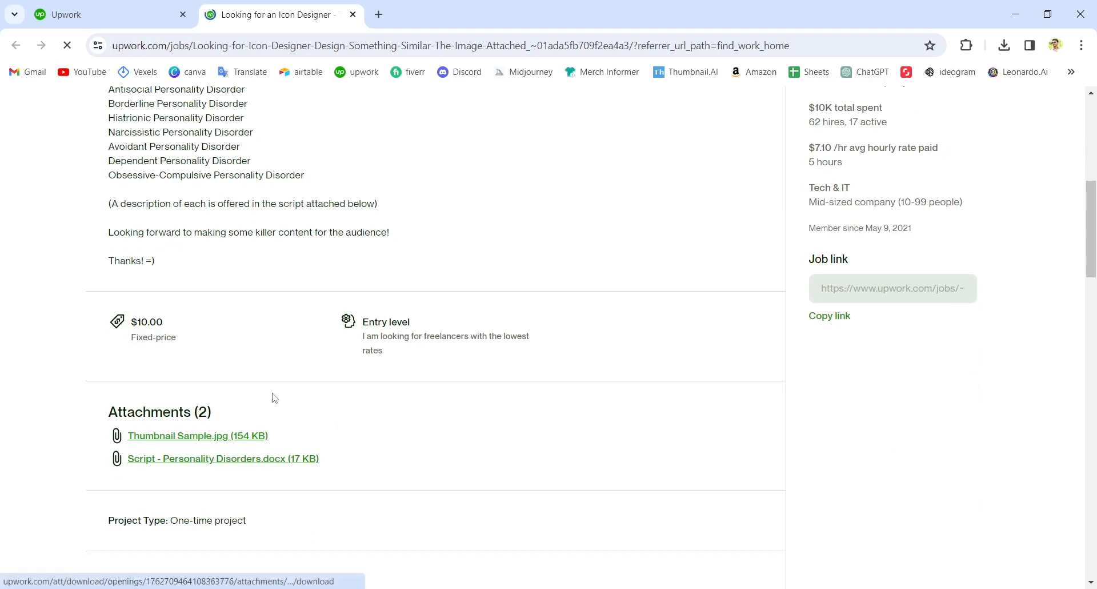
left_click(217, 437)
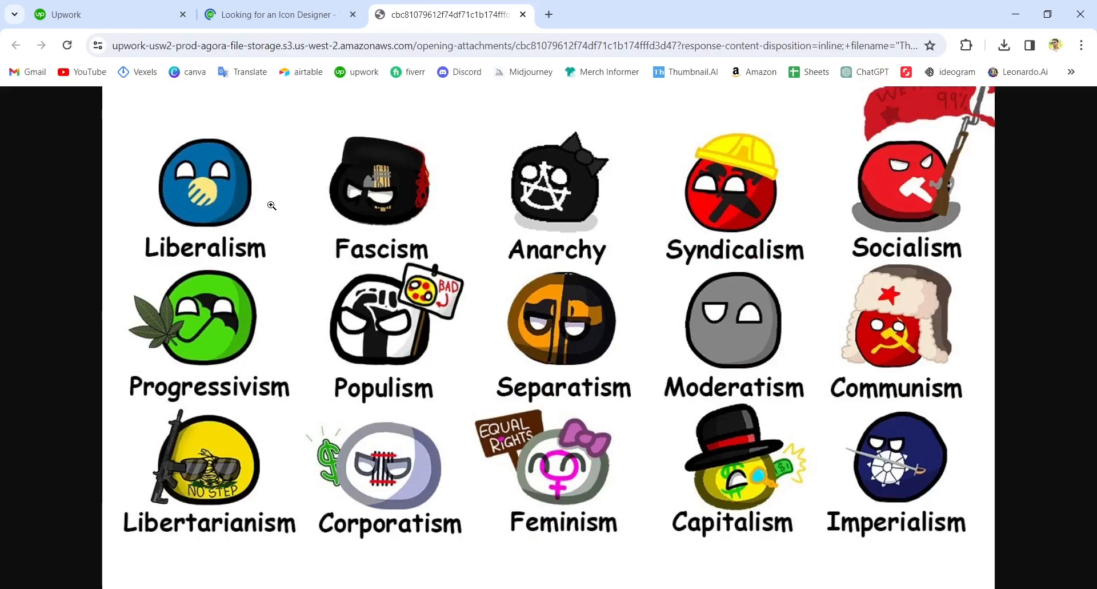
Return to the job post and review its task description and the Connects needed to send a proposal.
left_click(273, 13)
scroll(290, 263, "up", 7)
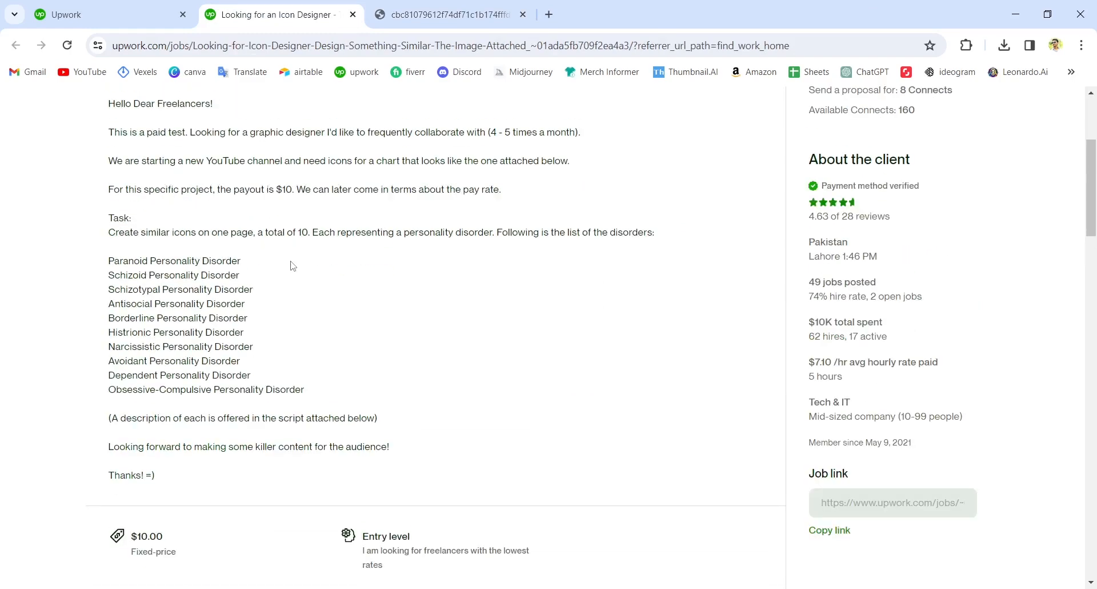
left_click(315, 389)
scroll(384, 388, "down", 3)
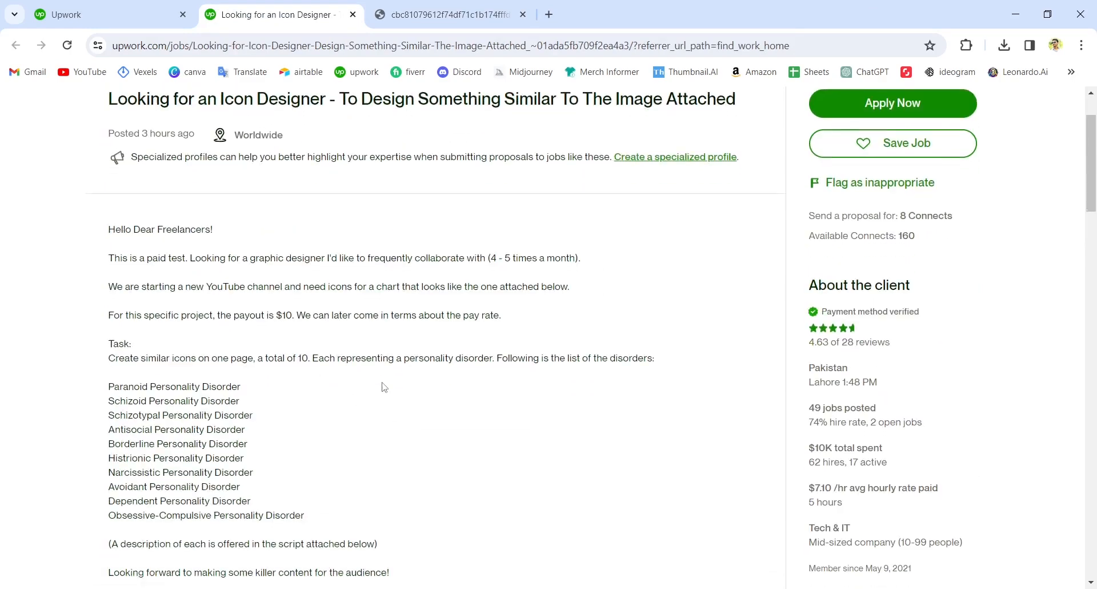
scroll(384, 387, "up", 2)
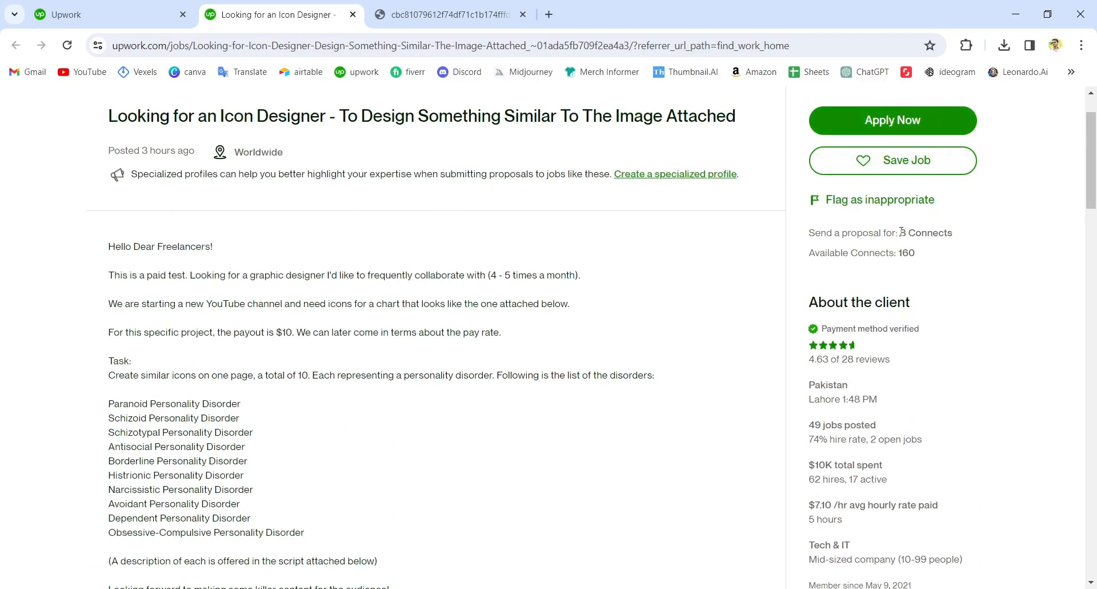
left_click_drag(902, 231, 959, 230)
Start a proposal for the icon designer job and review its job details and bid terms.
left_click(897, 121)
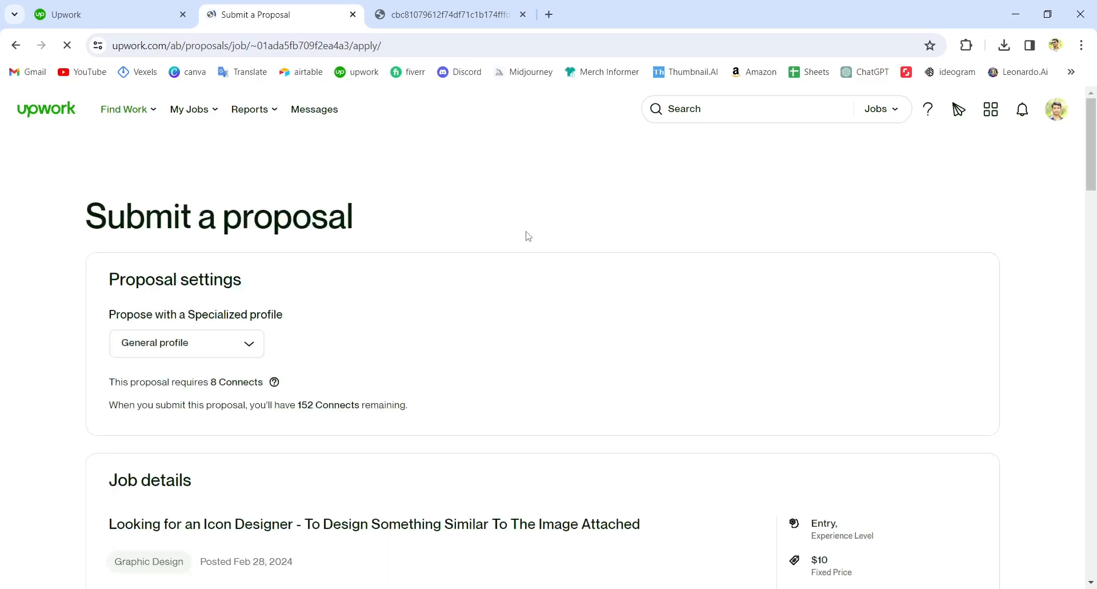
scroll(529, 236, "down", 8)
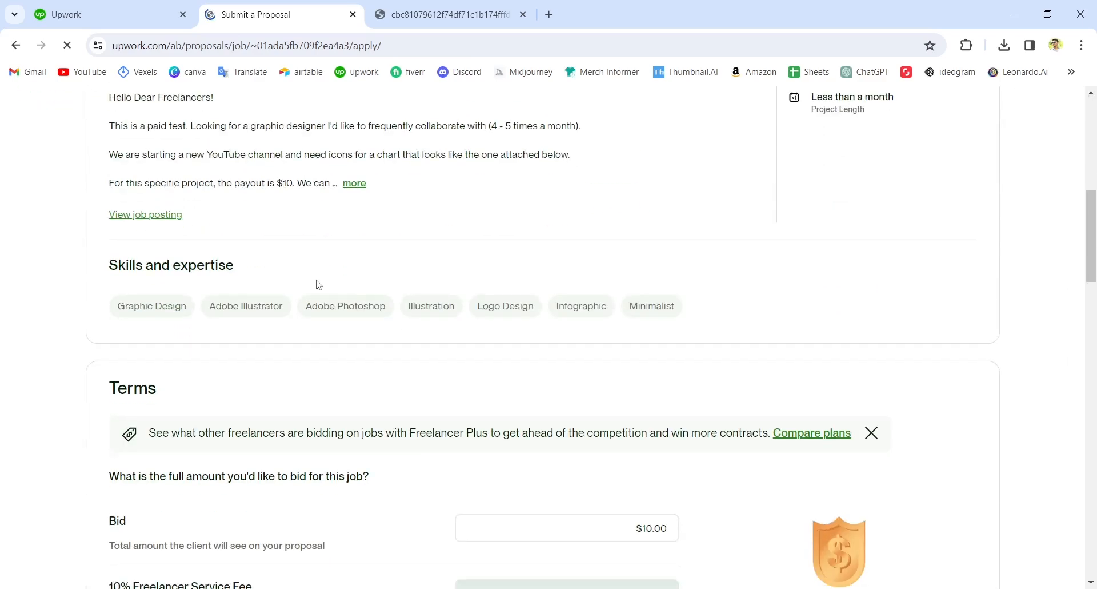
scroll(319, 284, "down", 2)
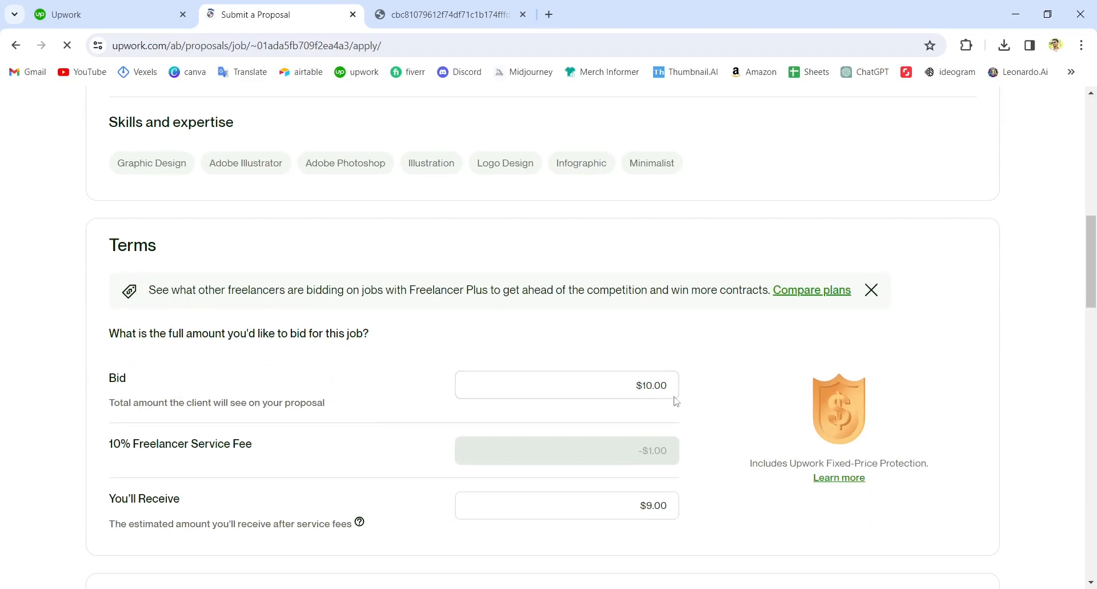
scroll(666, 395, "down", 3)
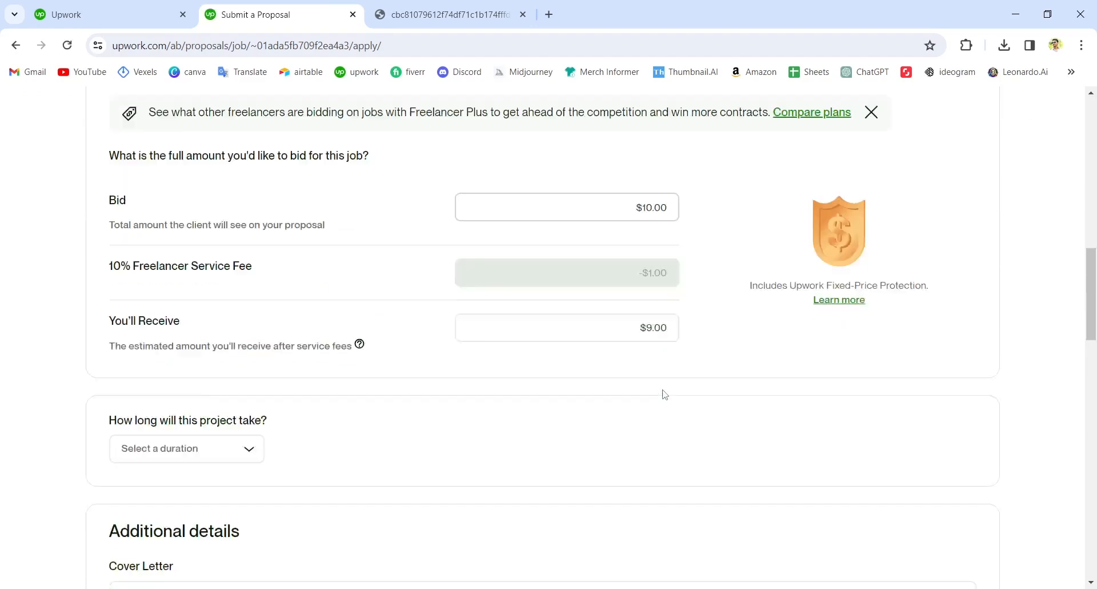
scroll(589, 377, "down", 1)
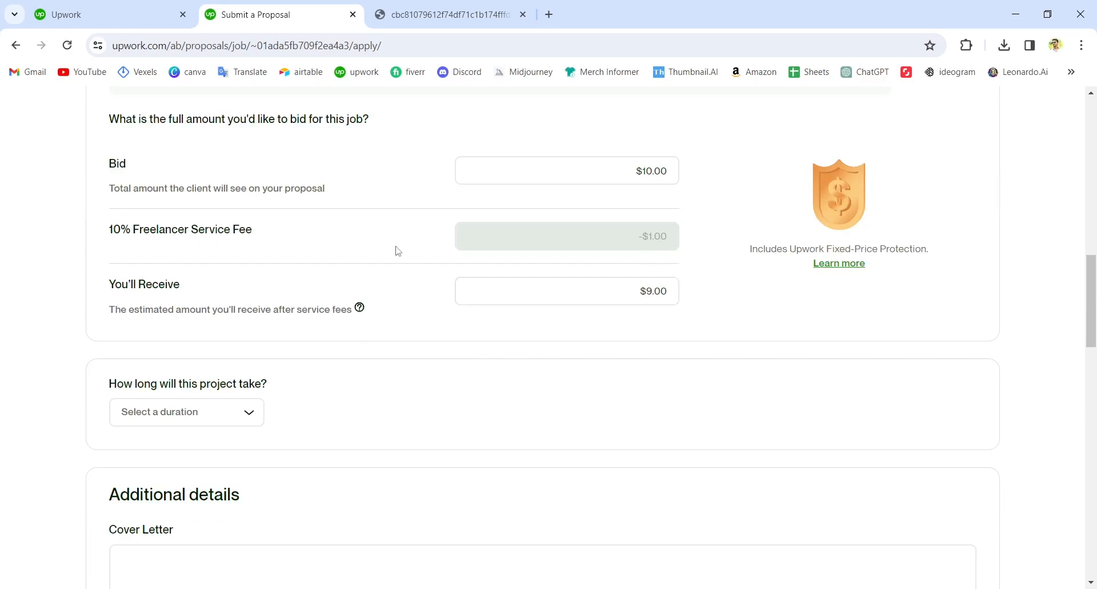
Set the proposal's project duration to Less than 1 month.
scroll(398, 251, "down", 3)
left_click(245, 267)
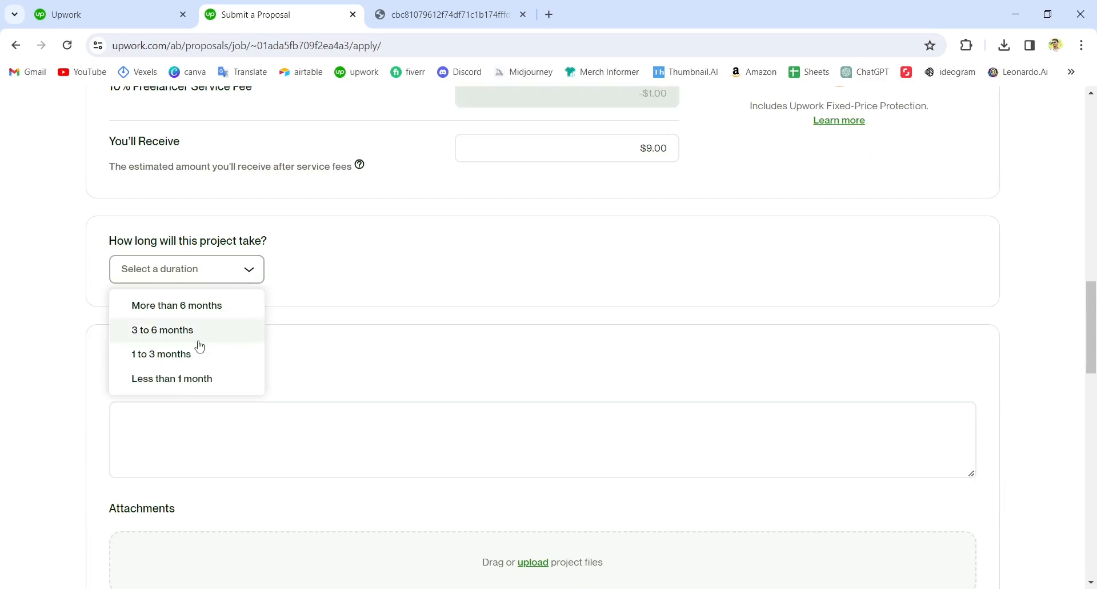
left_click(185, 387)
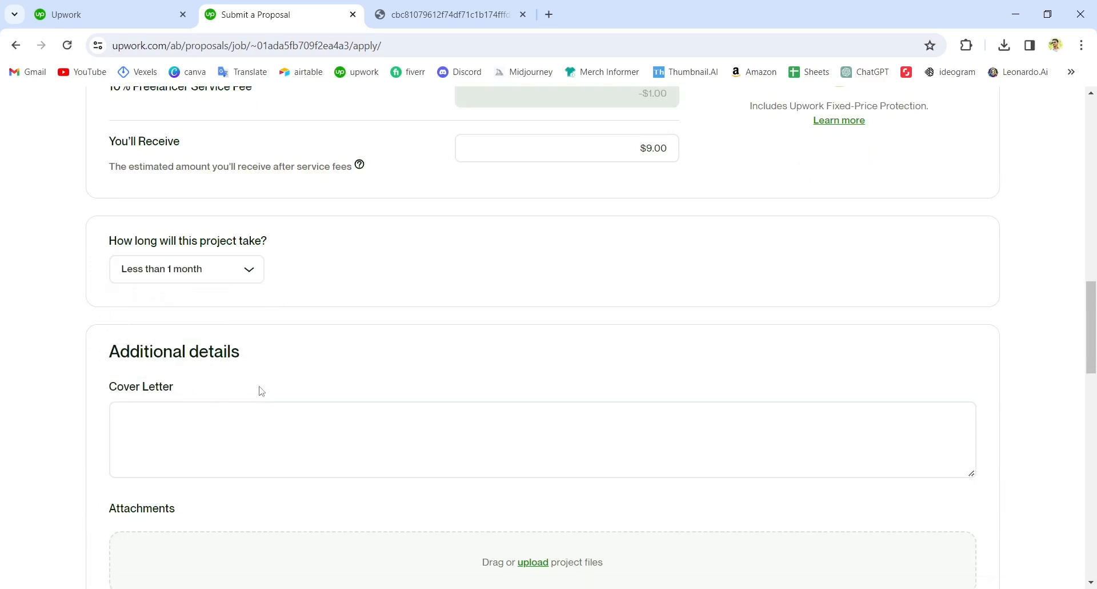
scroll(261, 391, "down", 1)
left_click(146, 338)
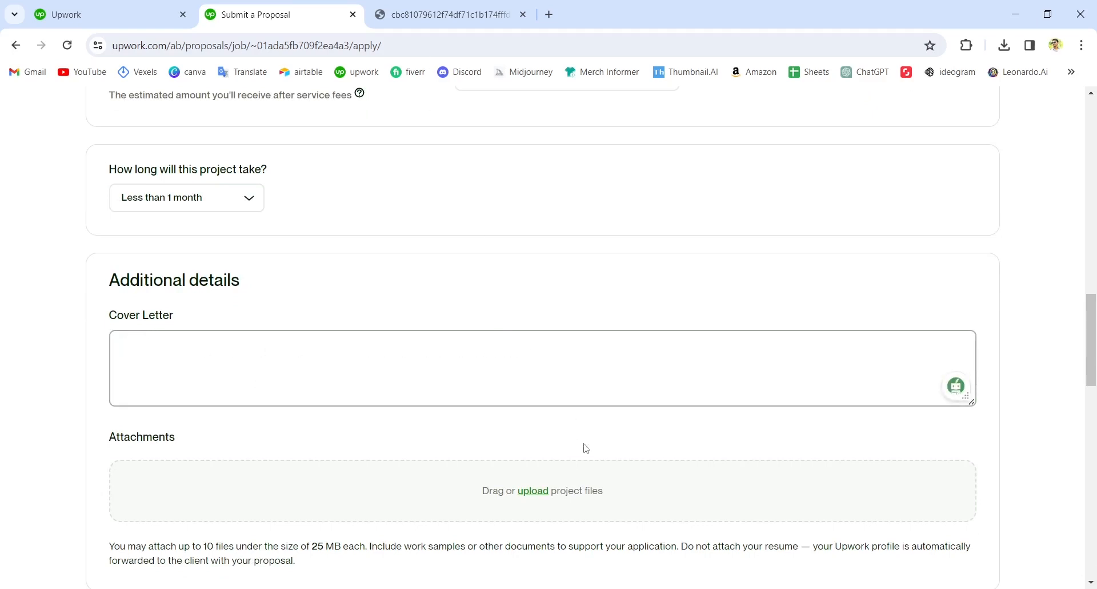
left_click(537, 503)
left_click(534, 516)
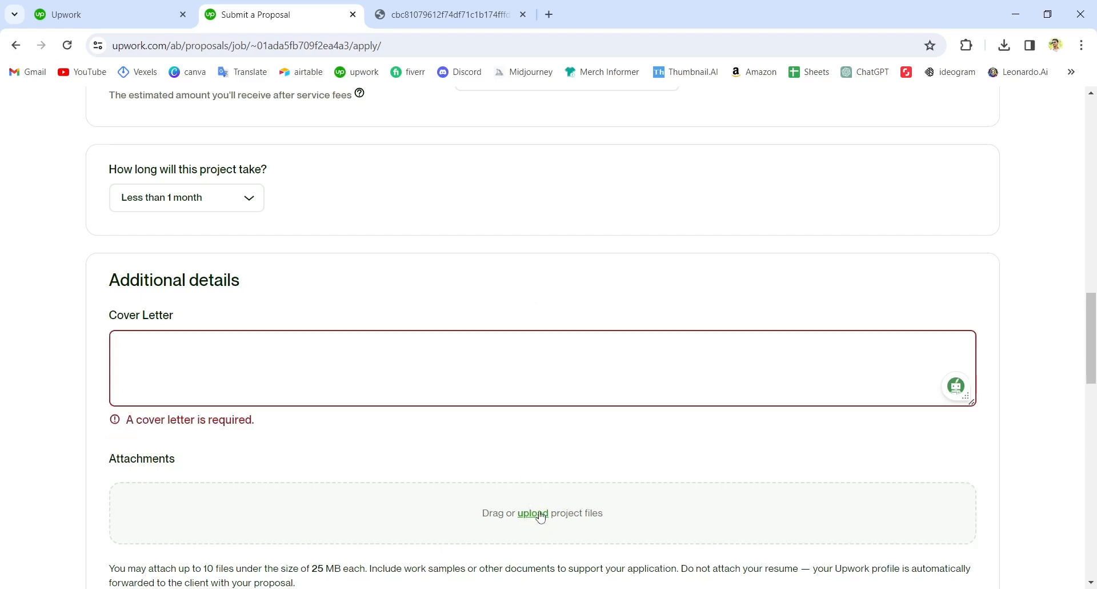
left_click(1082, 11)
left_click(80, 11)
left_click(216, 8)
scroll(392, 272, "up", 12)
scroll(309, 336, "down", 12)
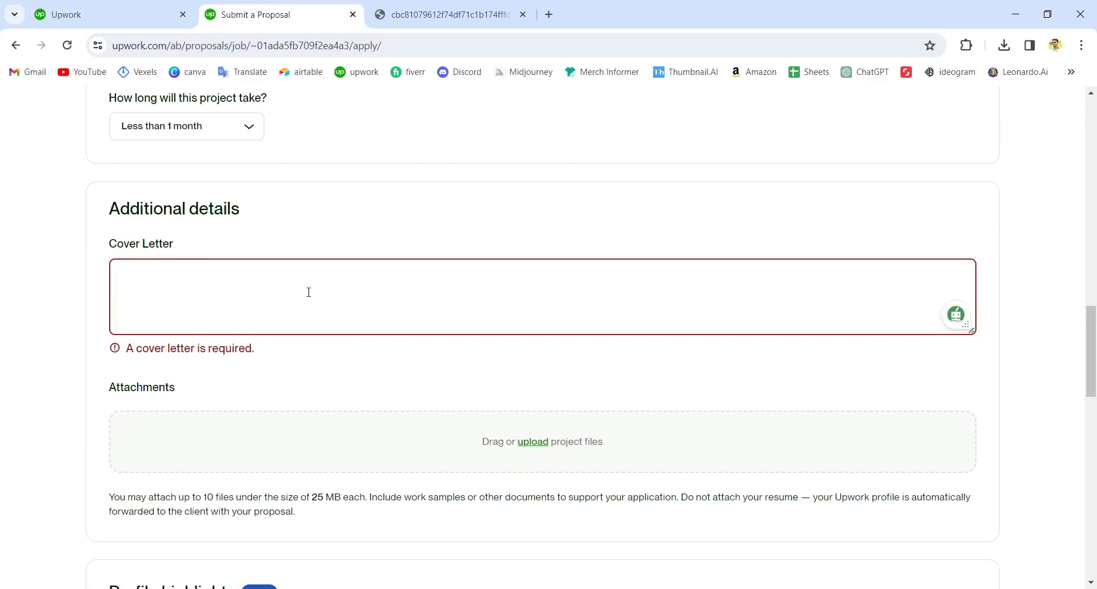
Save the client's sample image to the Desktop as the JPEG file Thumbnail Sample and bring the Desktop folder into view.
left_click(446, 14)
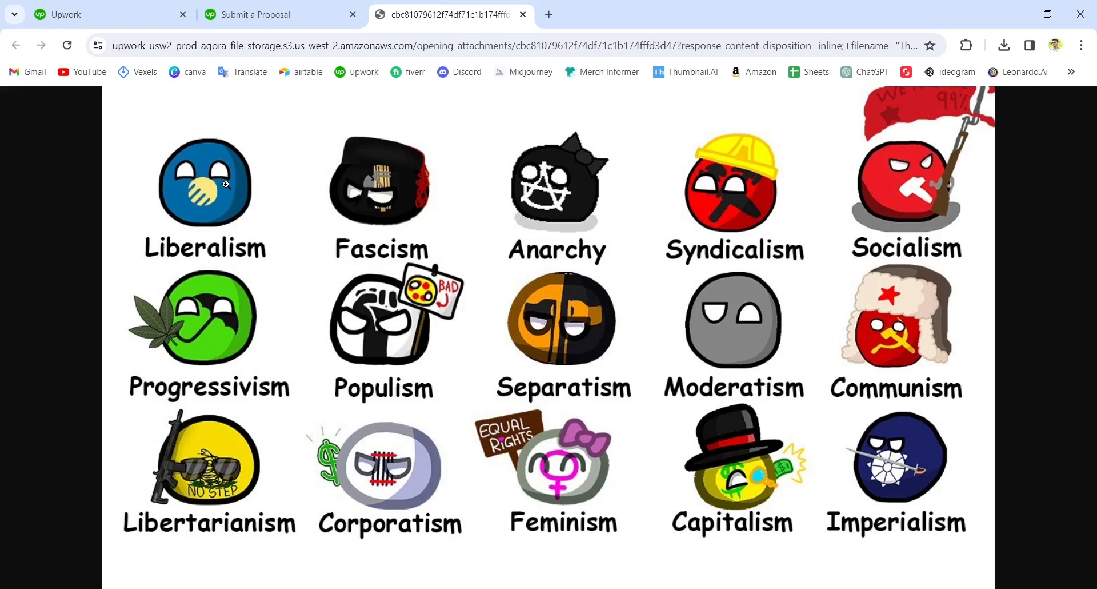
right_click(265, 172)
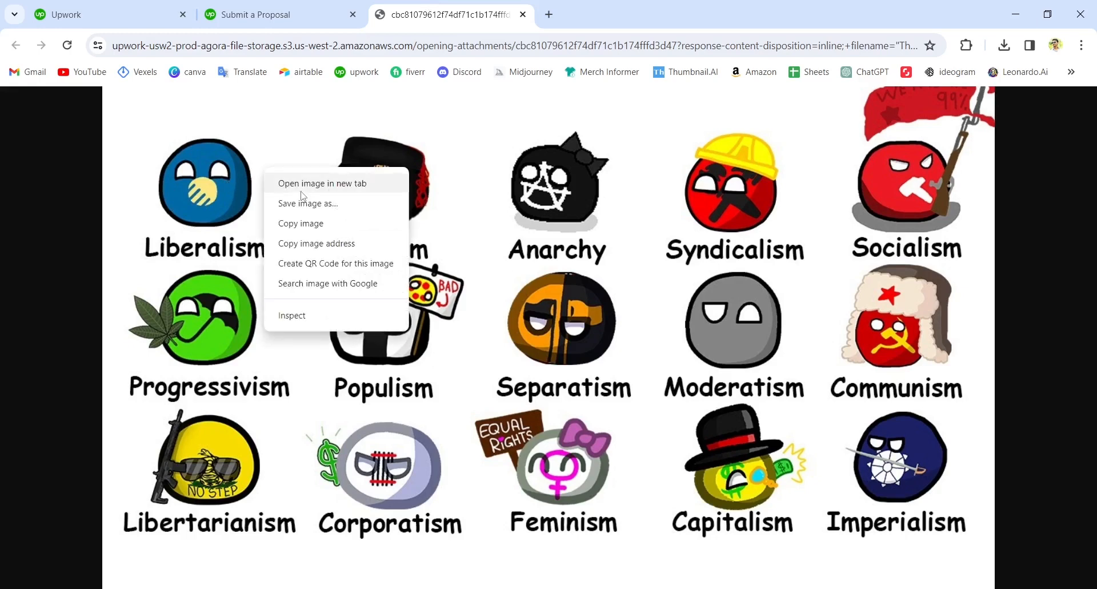
left_click(321, 205)
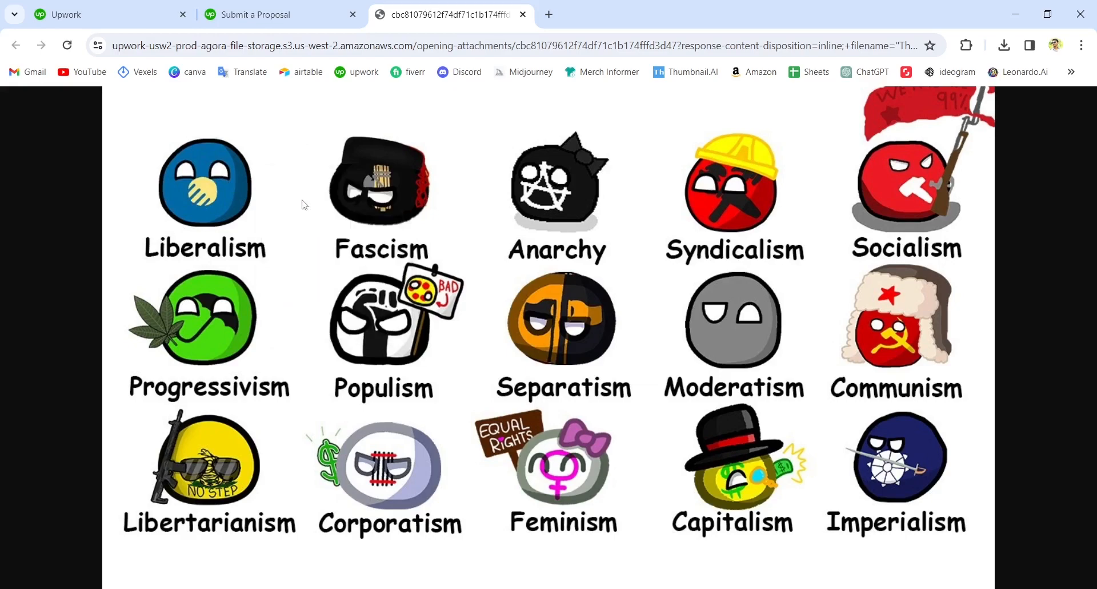
left_click(76, 110)
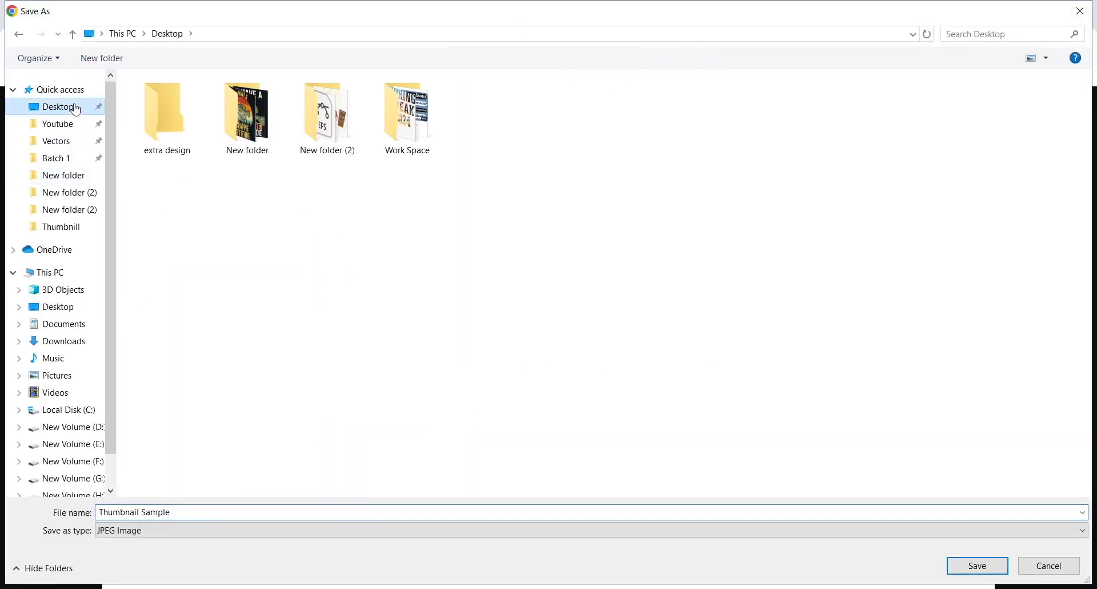
left_click(966, 563)
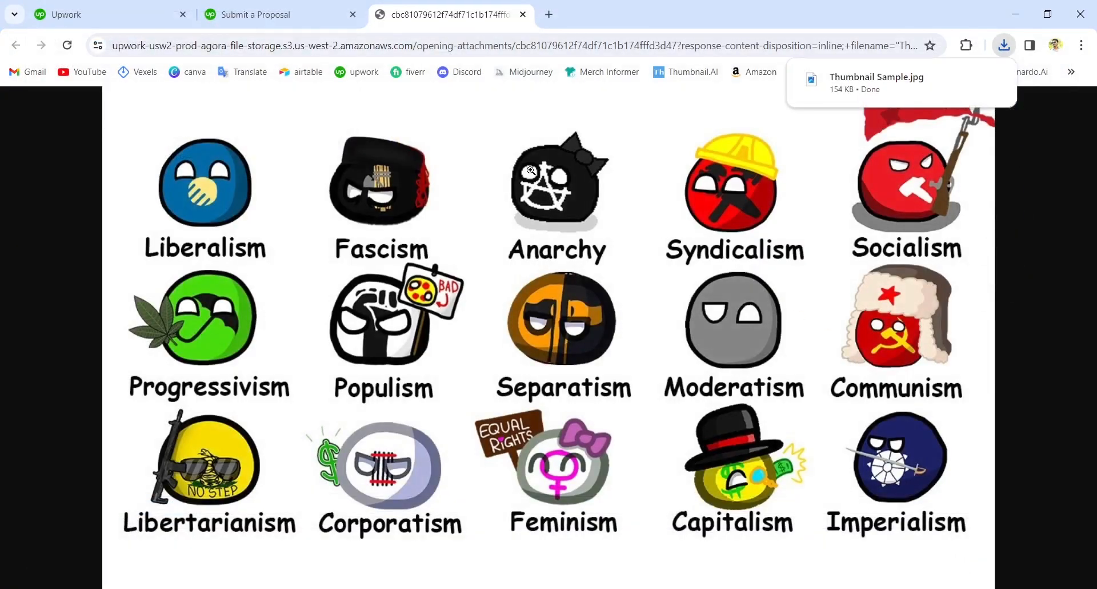
left_click(1021, 11)
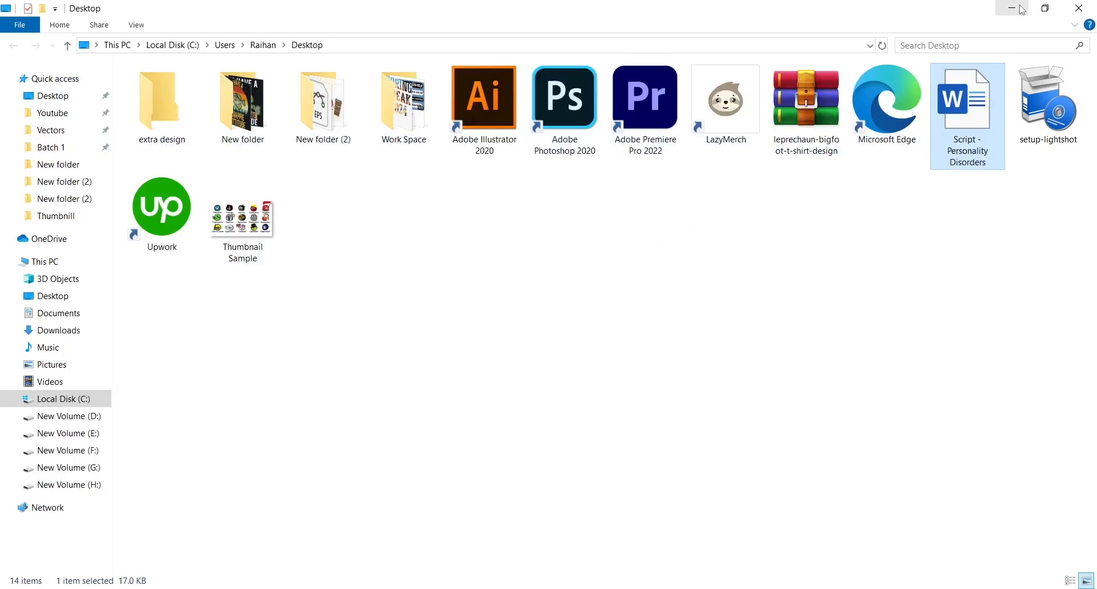
Switch to Adobe Illustrator by opening the Thumbnail Sample image from the desktop in it.
left_click(1026, 8)
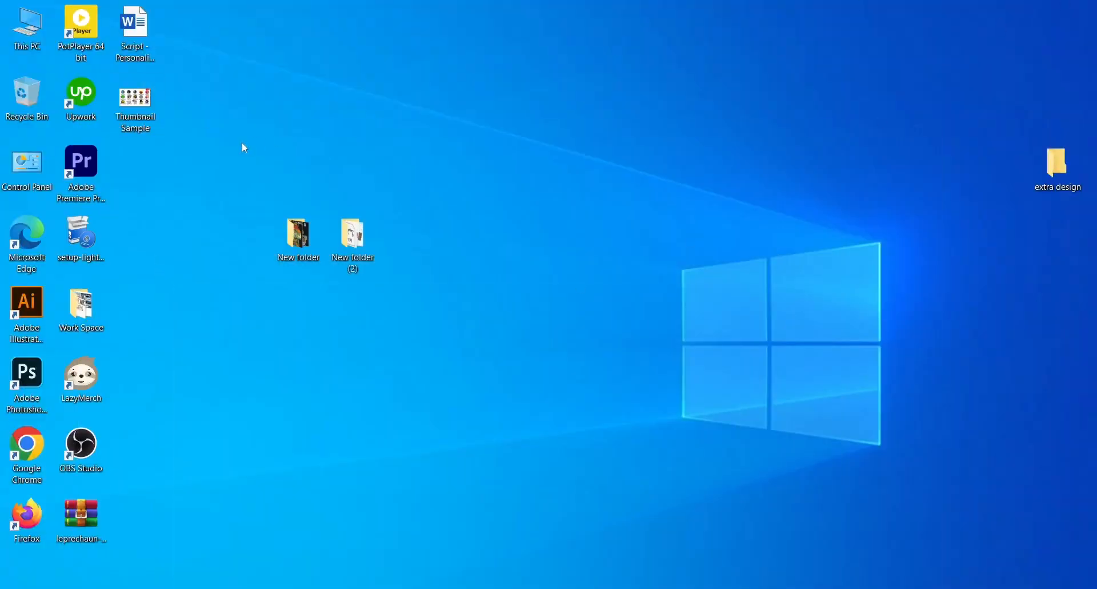
right_click(140, 93)
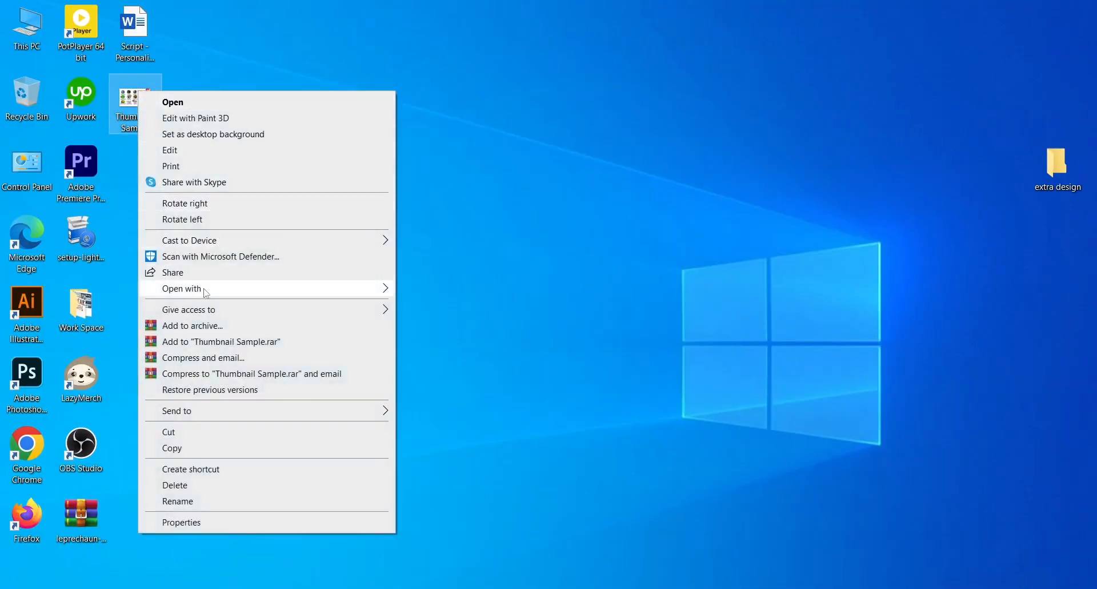
mouse_move(204, 293)
left_click(459, 290)
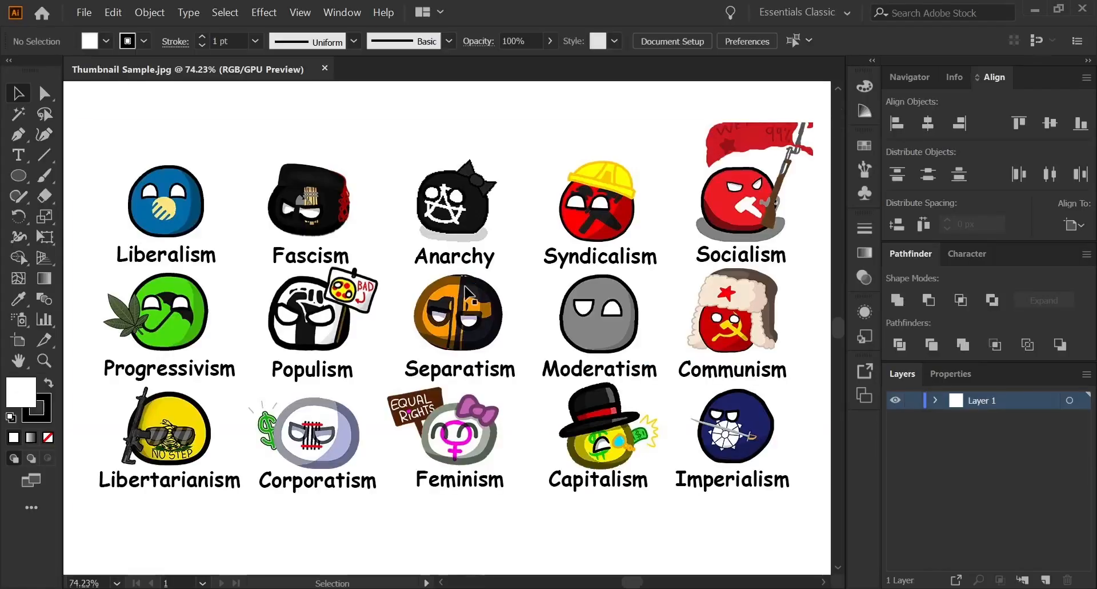
Create a new 6000 x 4000 px landscape document from the recent custom preset.
key("ctrl+minus")
key("ctrl+minus")
key("ctrl+minus")
key("ctrl+minus")
key("ctrl+minus")
key("ctrl+minus")
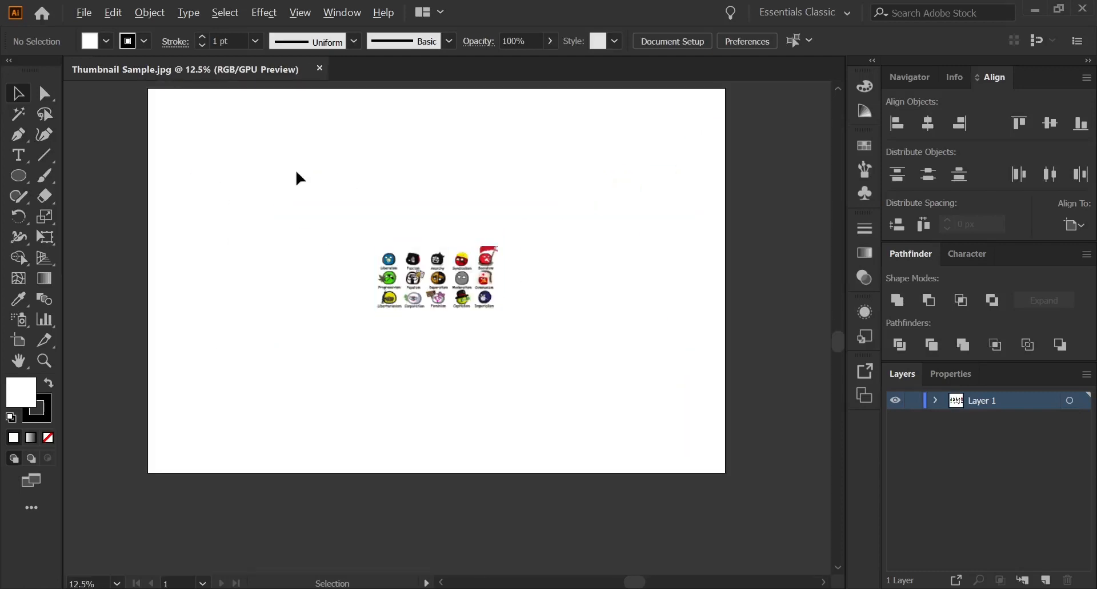
left_click(80, 14)
left_click(100, 27)
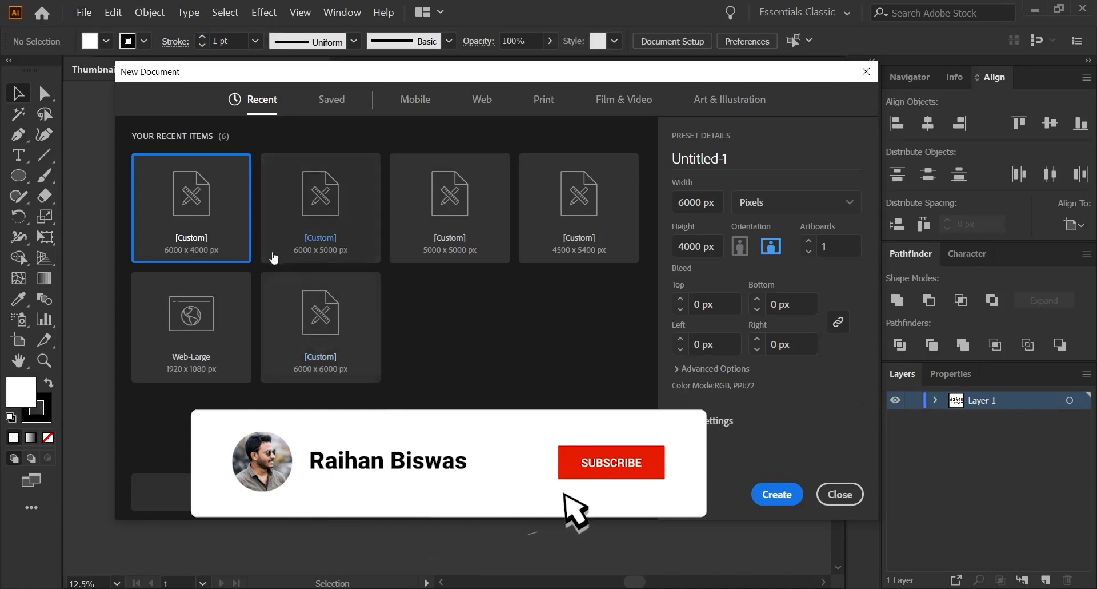
left_click(778, 494)
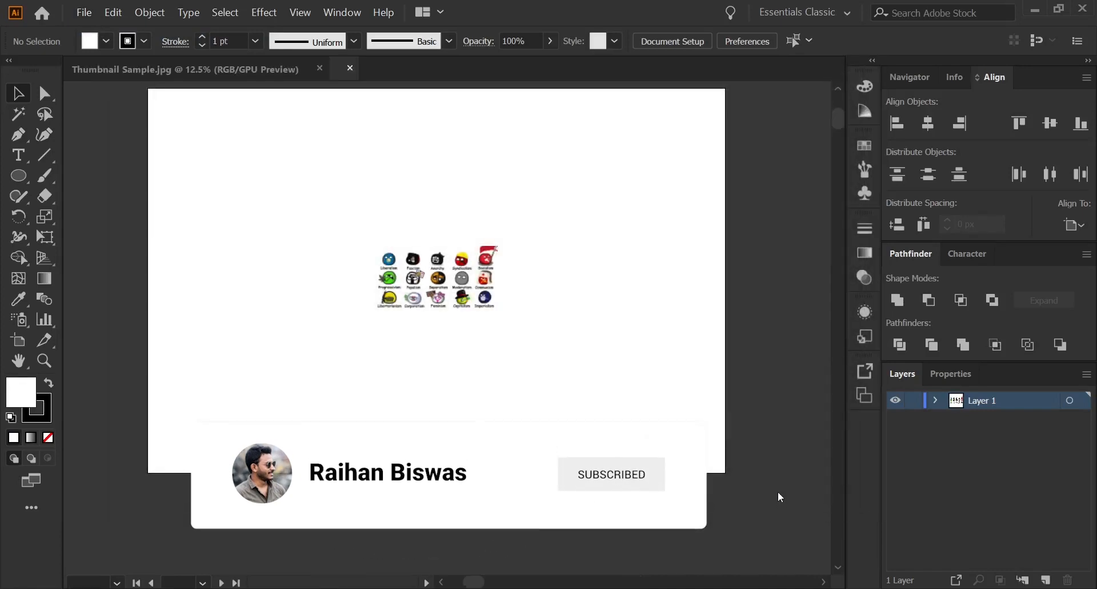
Bring the sample image from Thumbnail Sample.jpg into the new document and enlarge it proportionally across the artboard's middle.
left_click(264, 71)
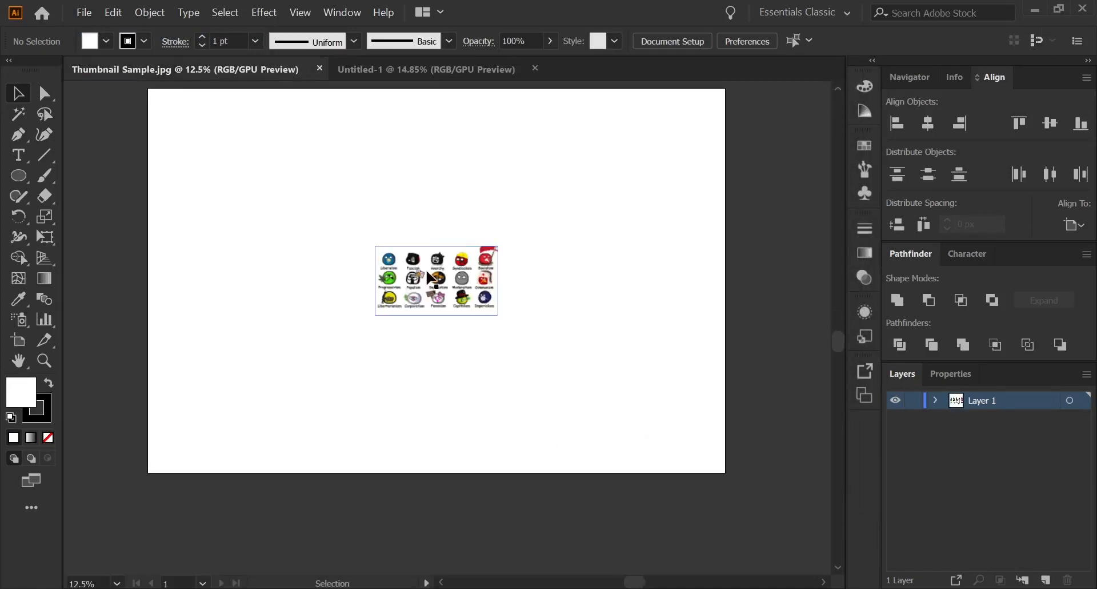
left_click_drag(429, 276, 419, 304)
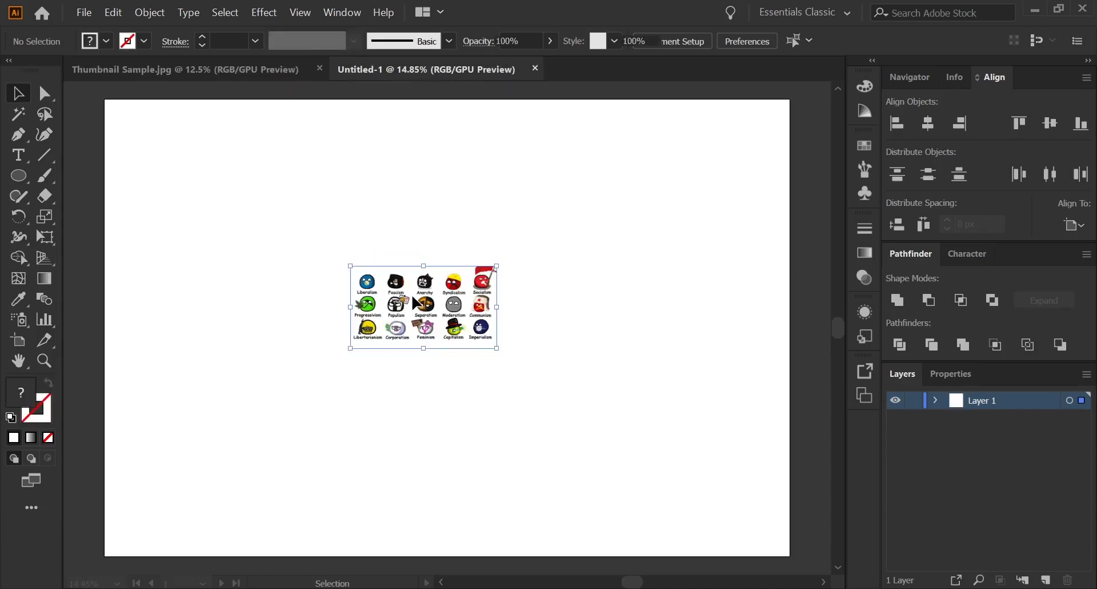
left_click_drag(424, 348, 426, 468)
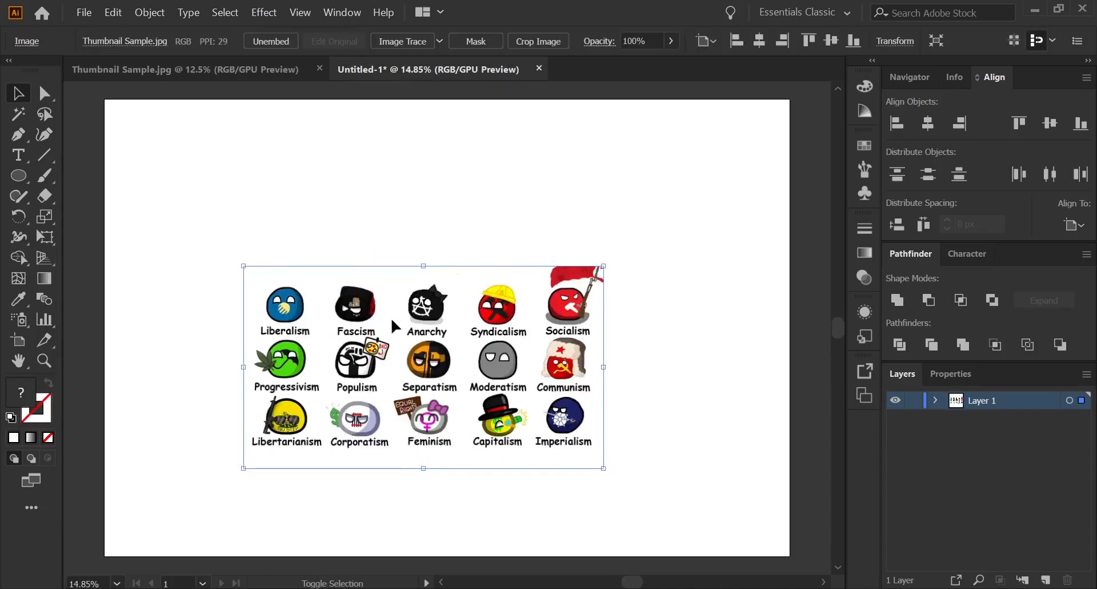
left_click_drag(427, 267, 425, 233)
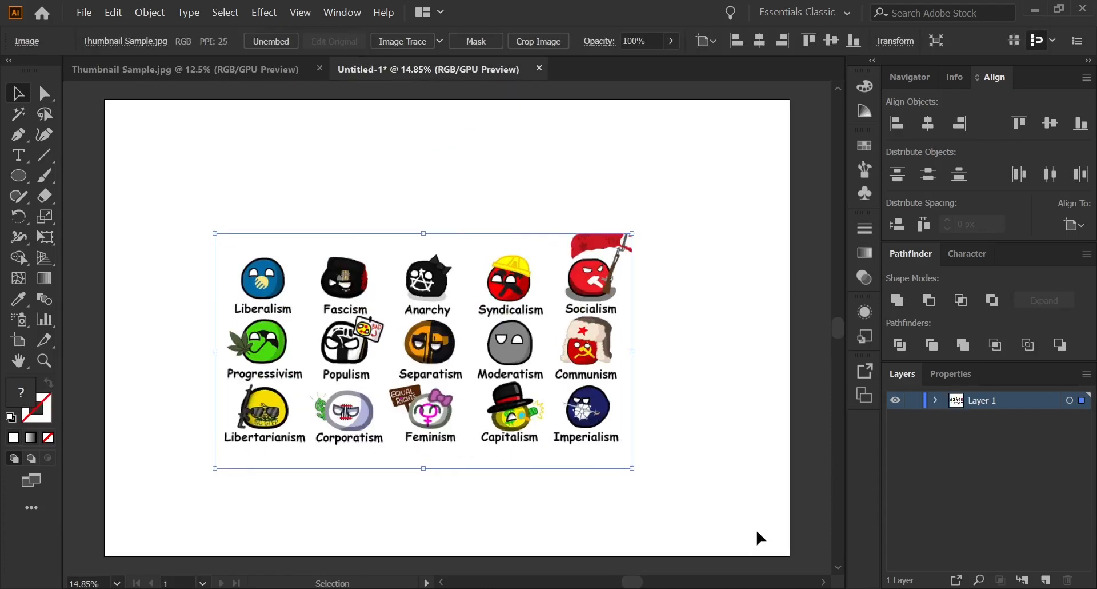
Draw a circle with the Ellipse tool just above and left of the Liberalism ball, about half the ball's width.
left_click_drag(642, 584, 625, 583)
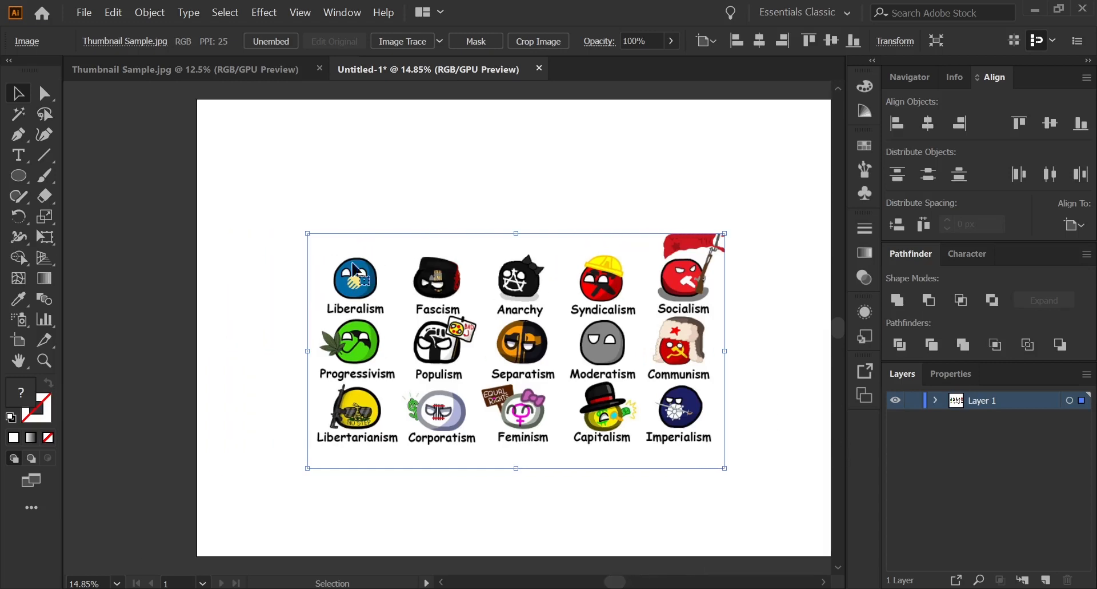
scroll(358, 252, "up", 3, "alt")
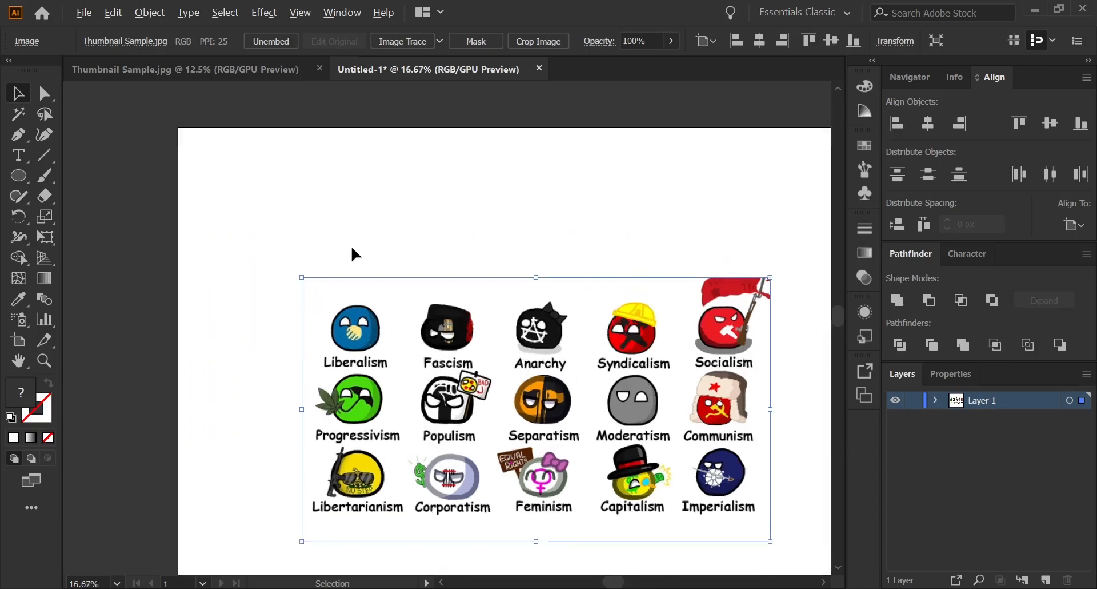
scroll(414, 286, "down", 1)
scroll(383, 333, "up", 1, "alt")
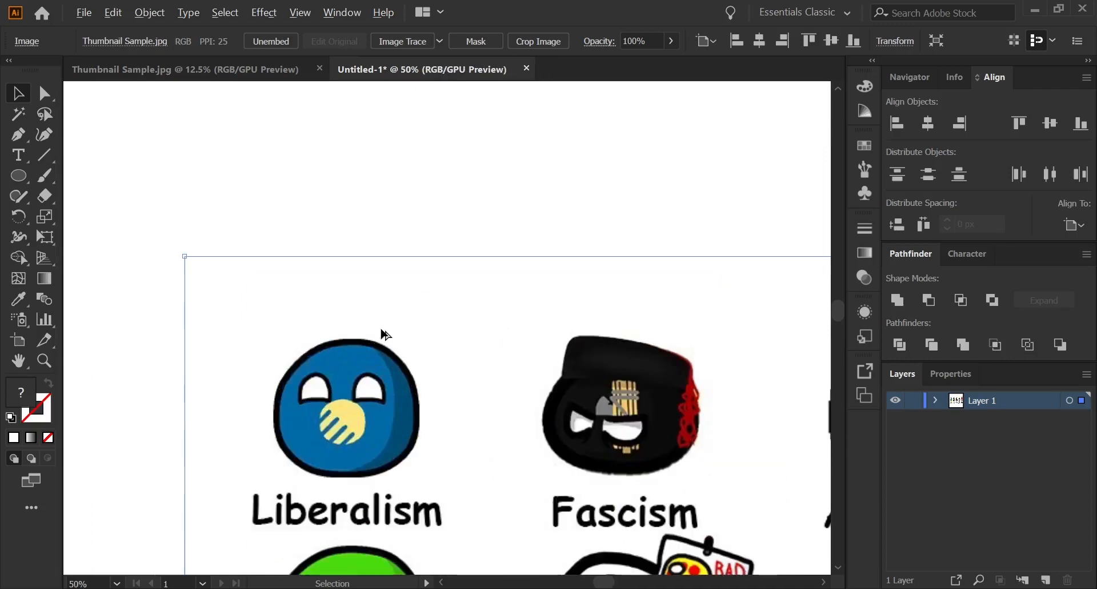
scroll(381, 330, "up", 1, "alt")
scroll(381, 331, "down", 3)
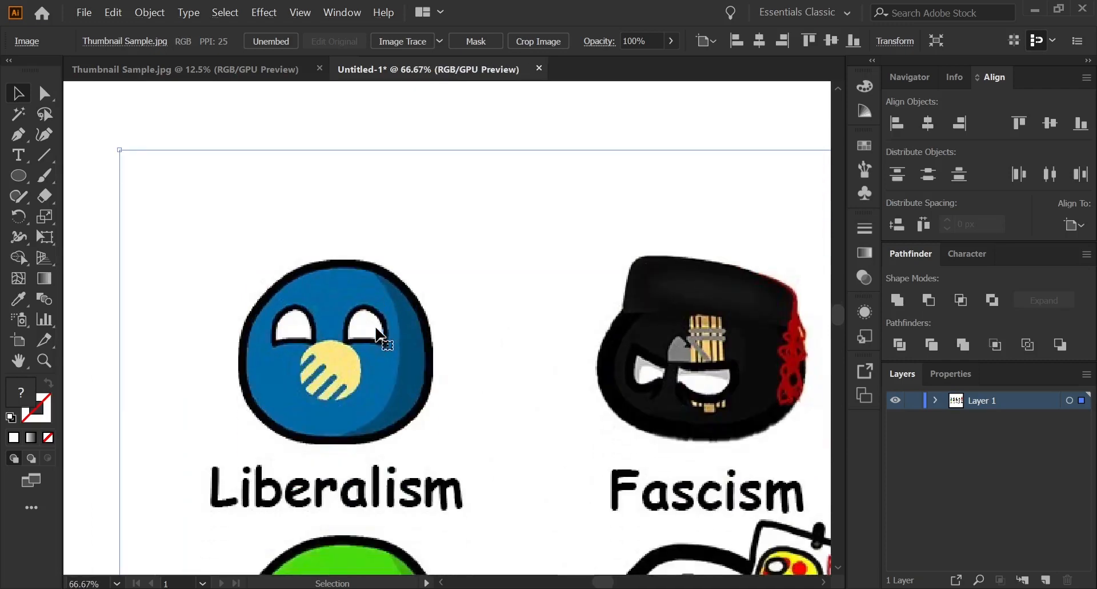
left_click(19, 176)
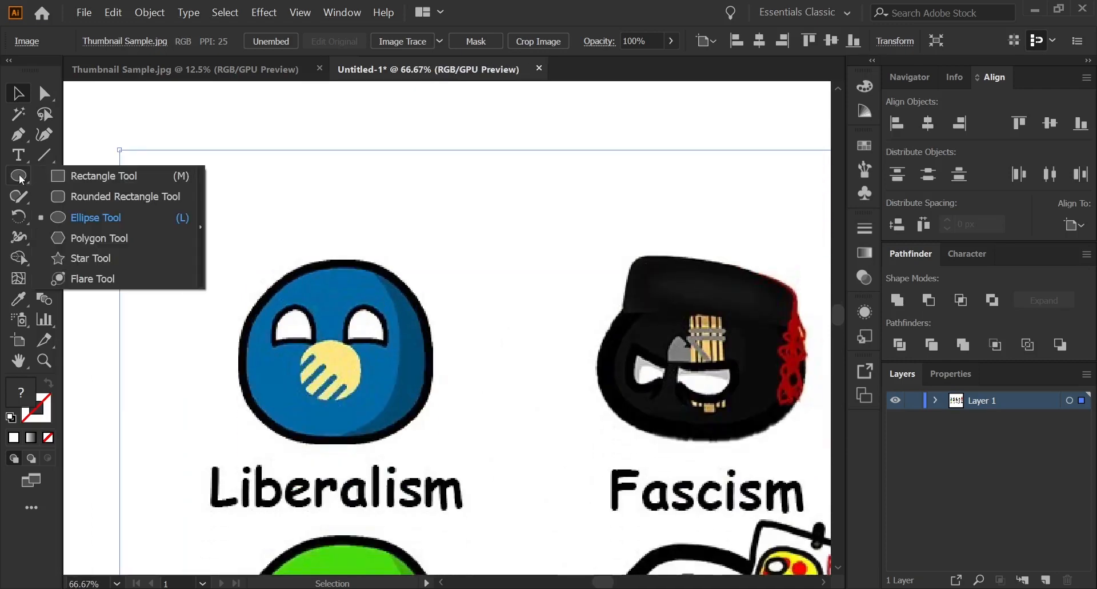
left_click(85, 221)
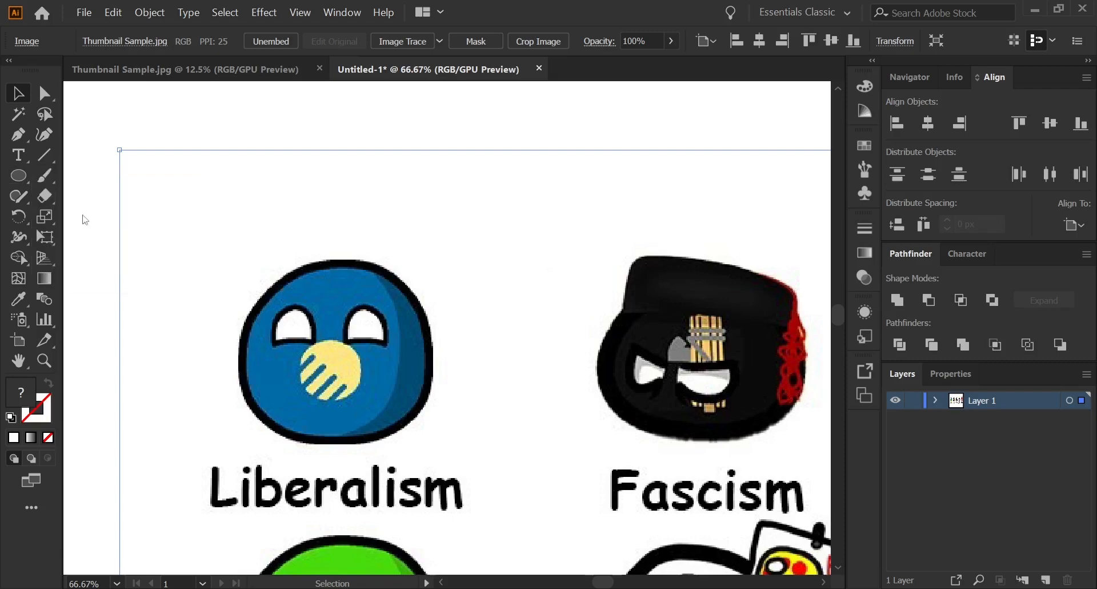
left_click_drag(277, 268, 276, 267)
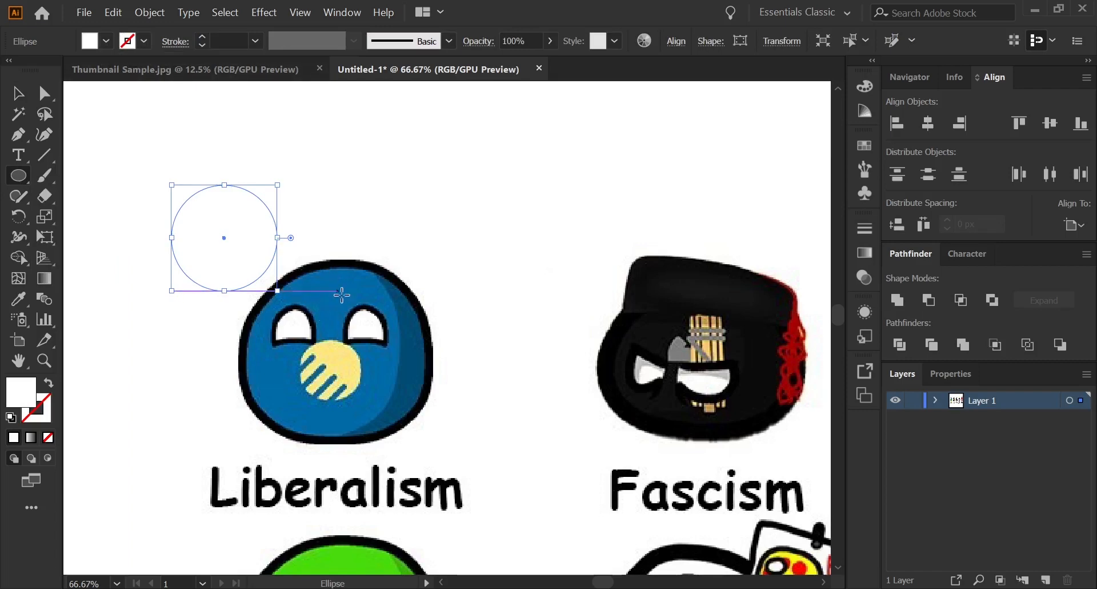
Fill the new circle with the blue sampled from the Liberalism ball and give it a black 8 pt stroke.
left_click(20, 299)
left_click(335, 288)
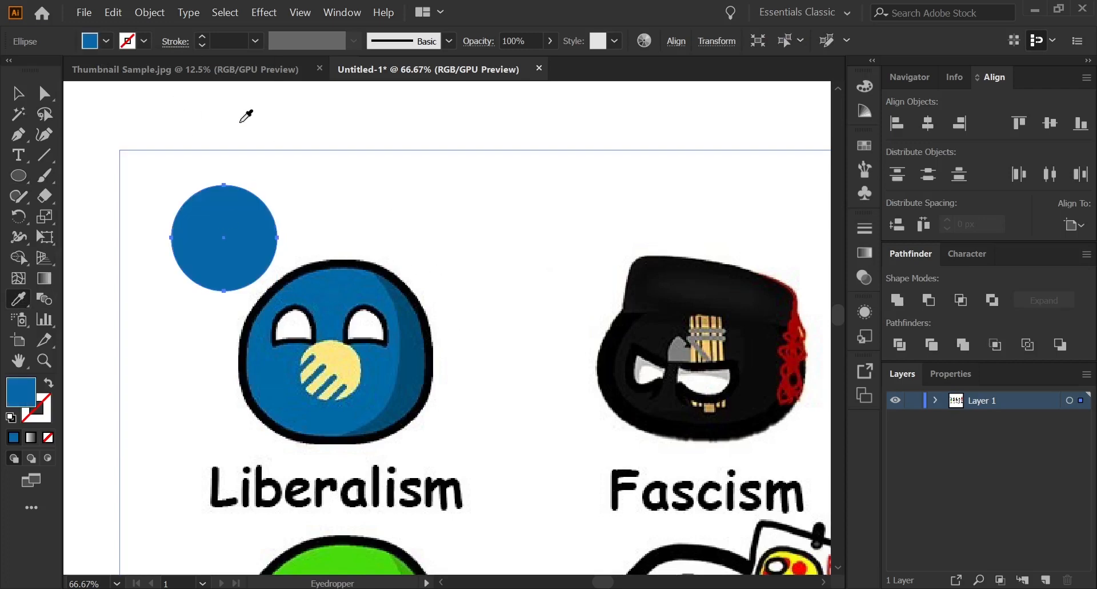
left_click(144, 41)
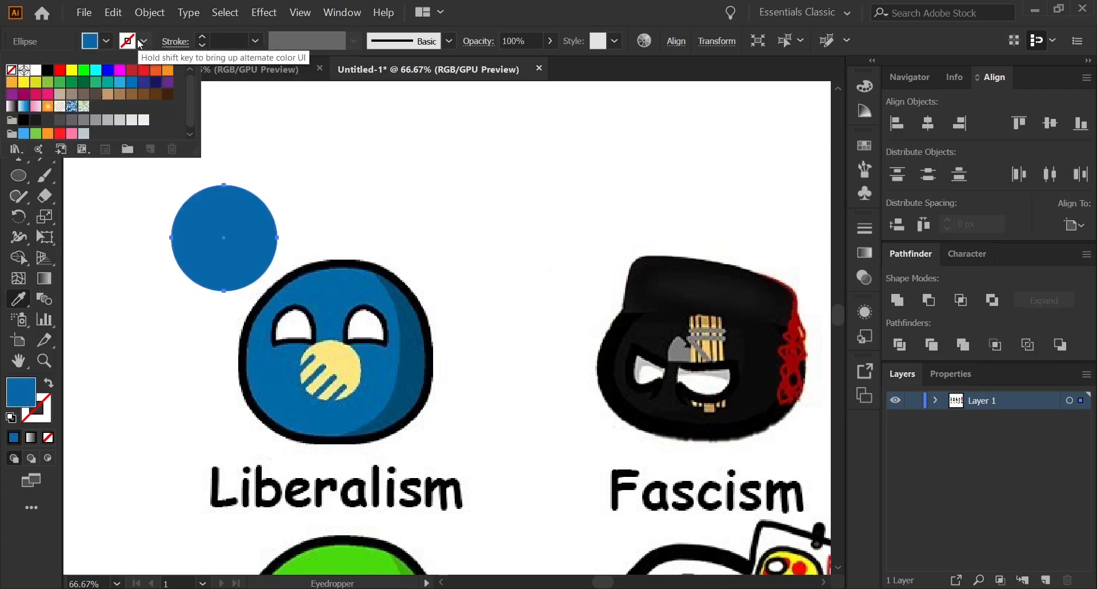
left_click(48, 70)
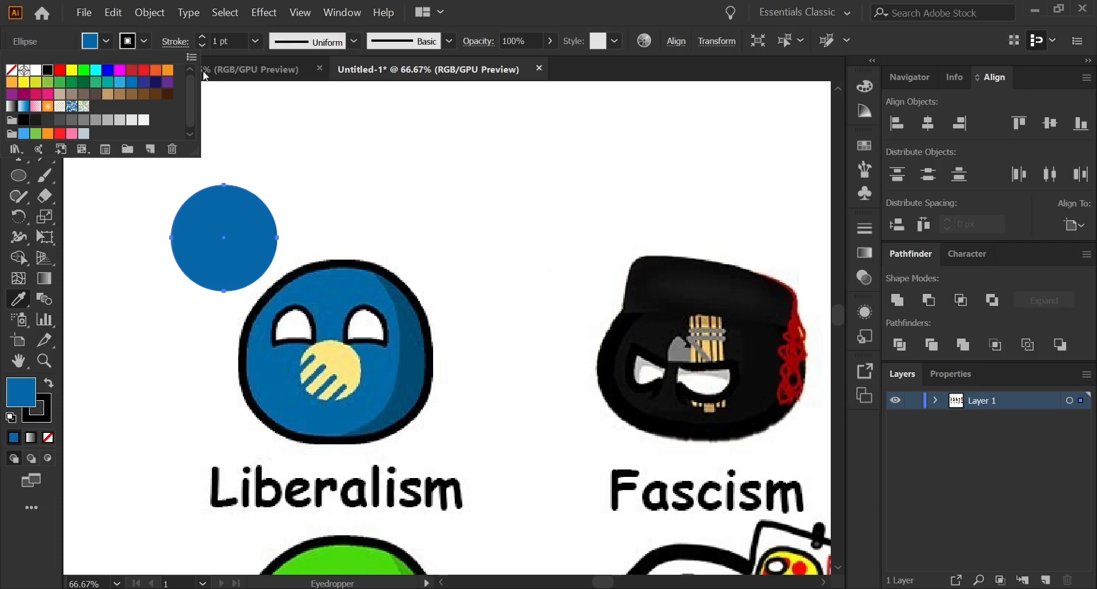
left_click(203, 38)
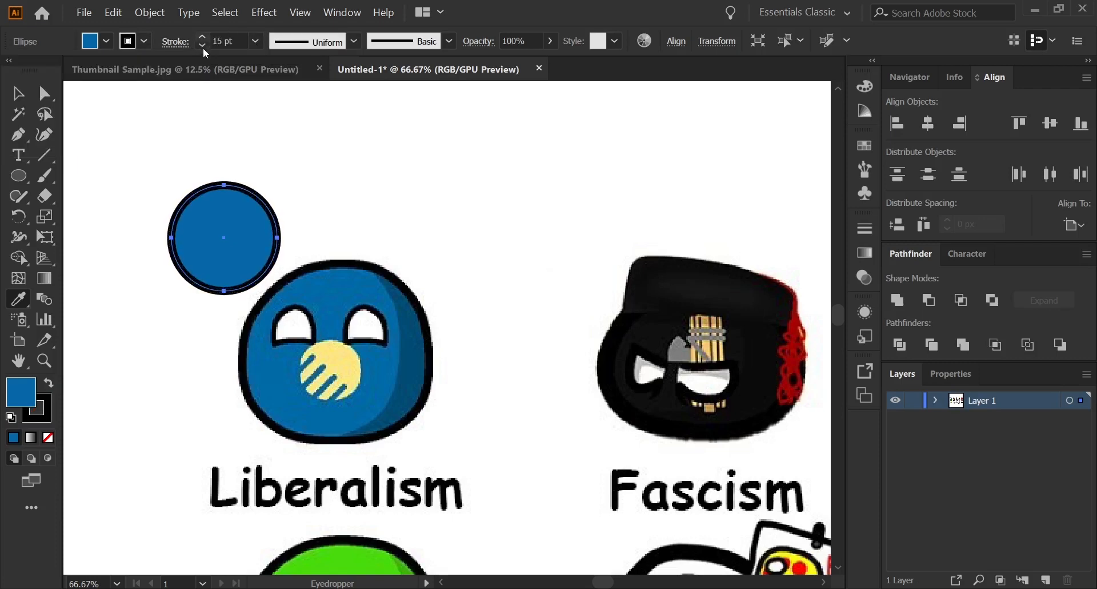
left_click(202, 45)
left_click(18, 93)
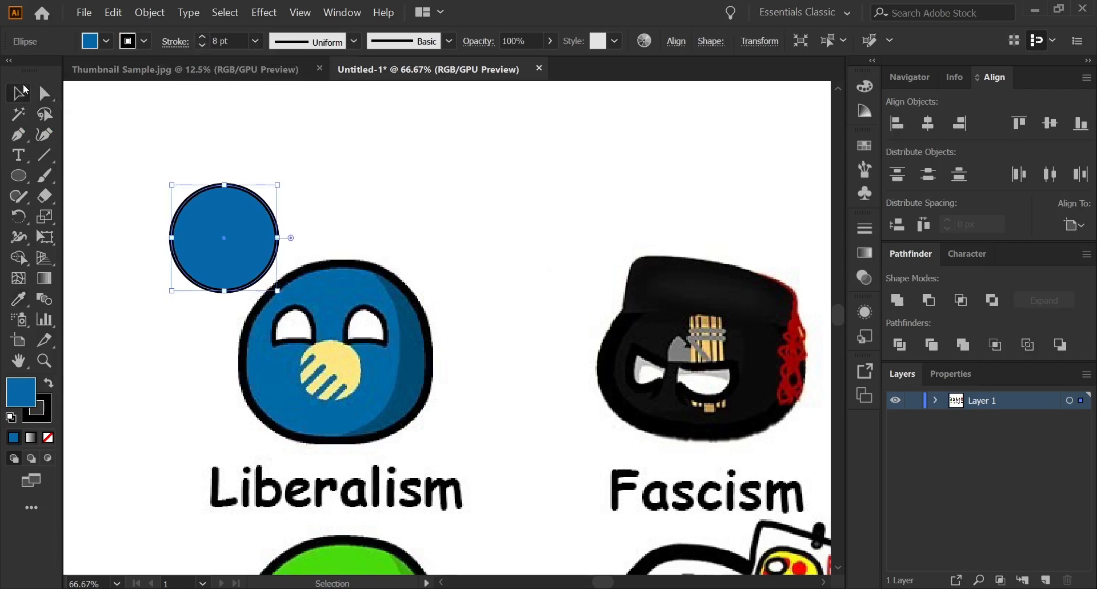
left_click(283, 156)
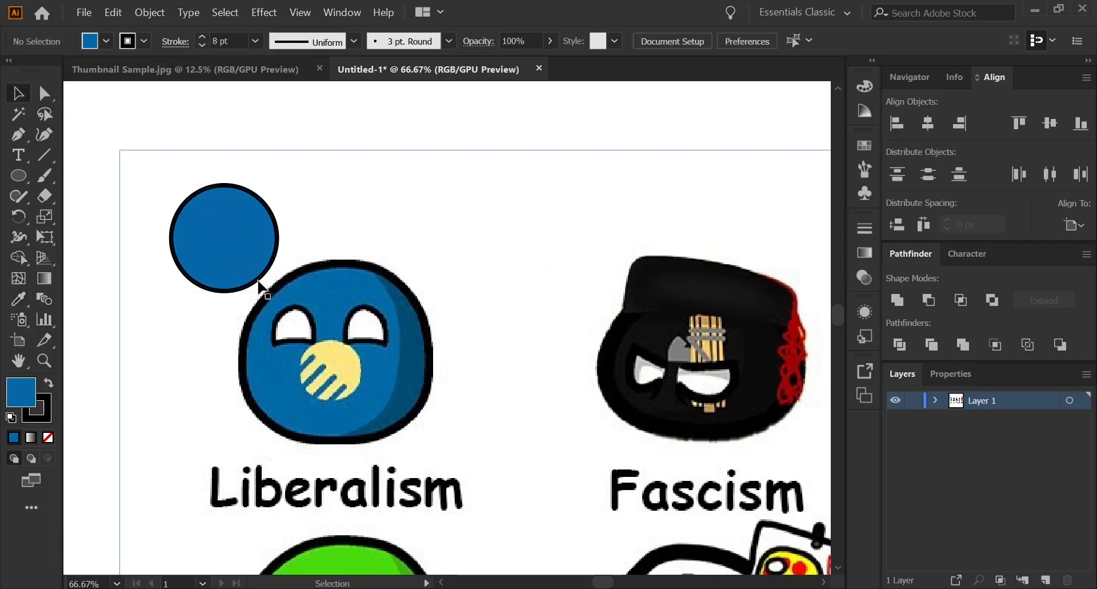
Trace the left eye of the Liberalism ball as a closed curved path with the Pen tool.
scroll(377, 231, "down", 1)
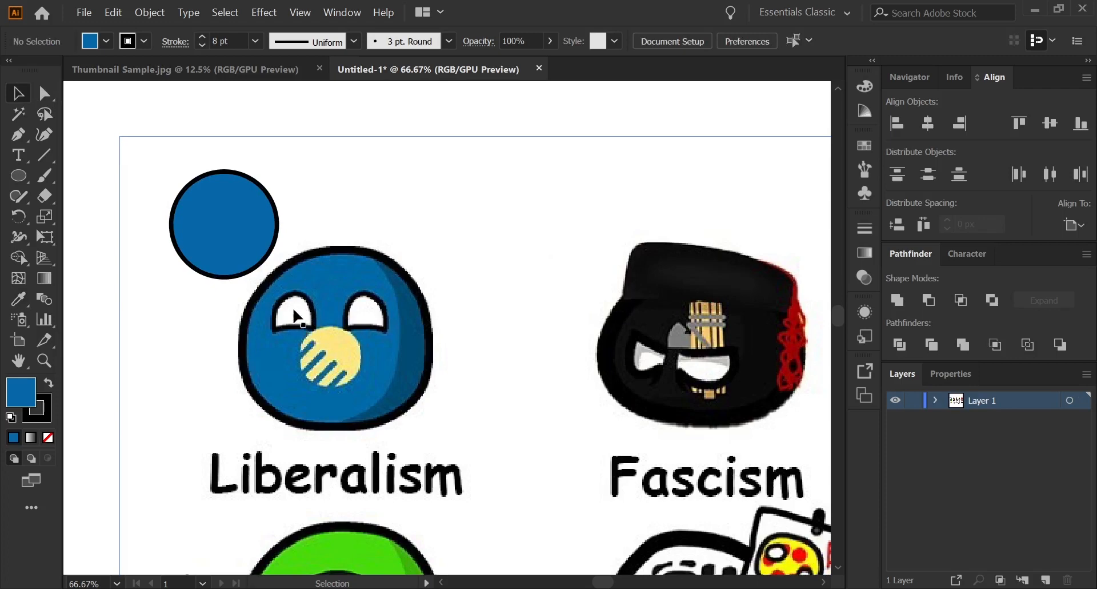
scroll(301, 318, "up", 2)
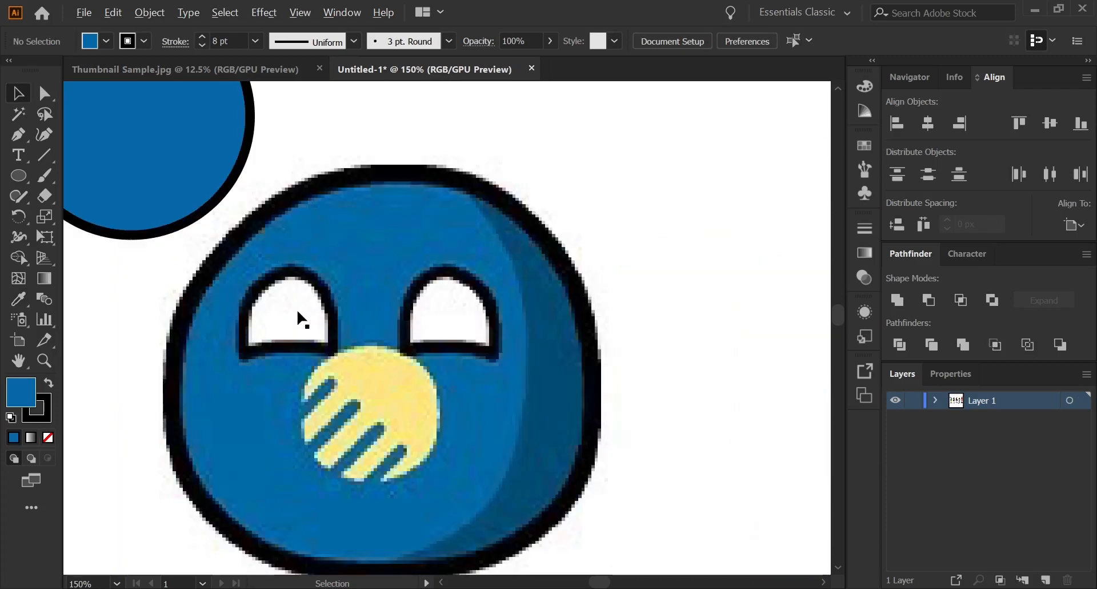
left_click(18, 134)
left_click(80, 132)
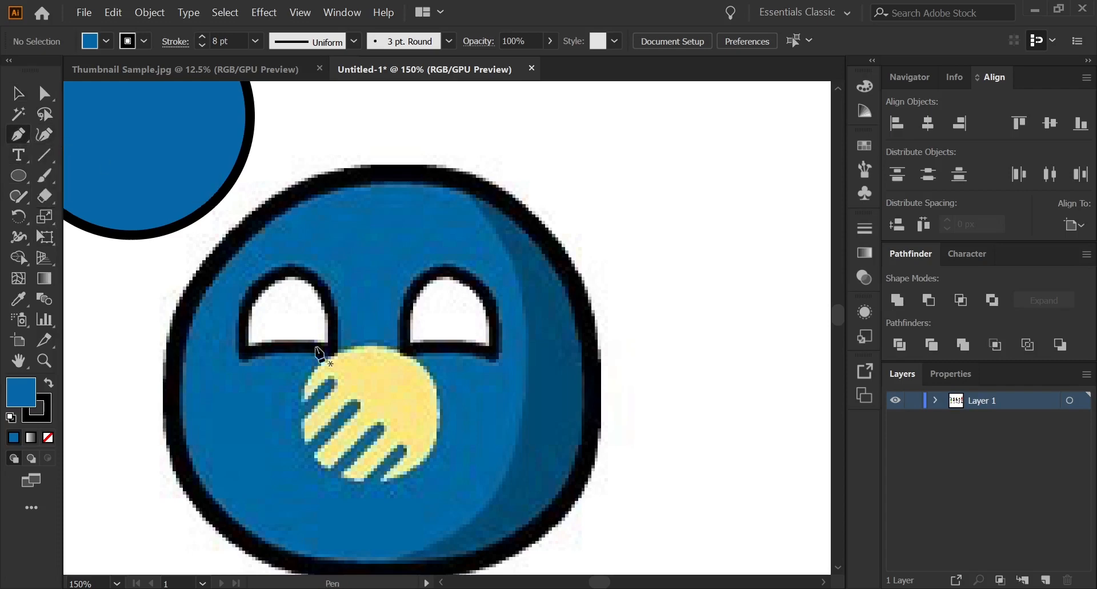
left_click(242, 353)
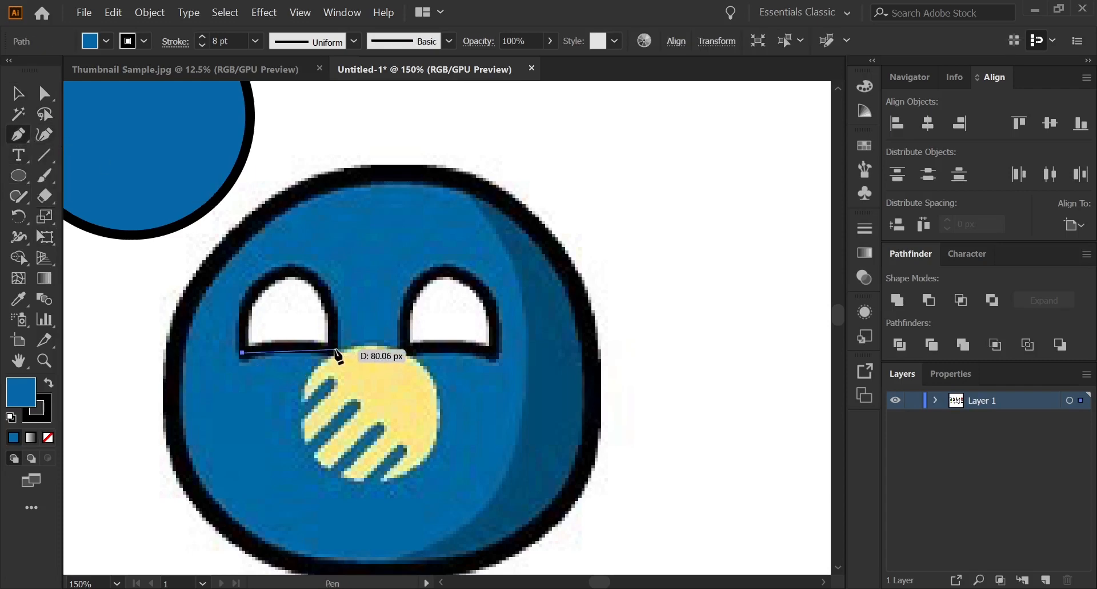
left_click(333, 347)
left_click_drag(382, 360, 381, 359)
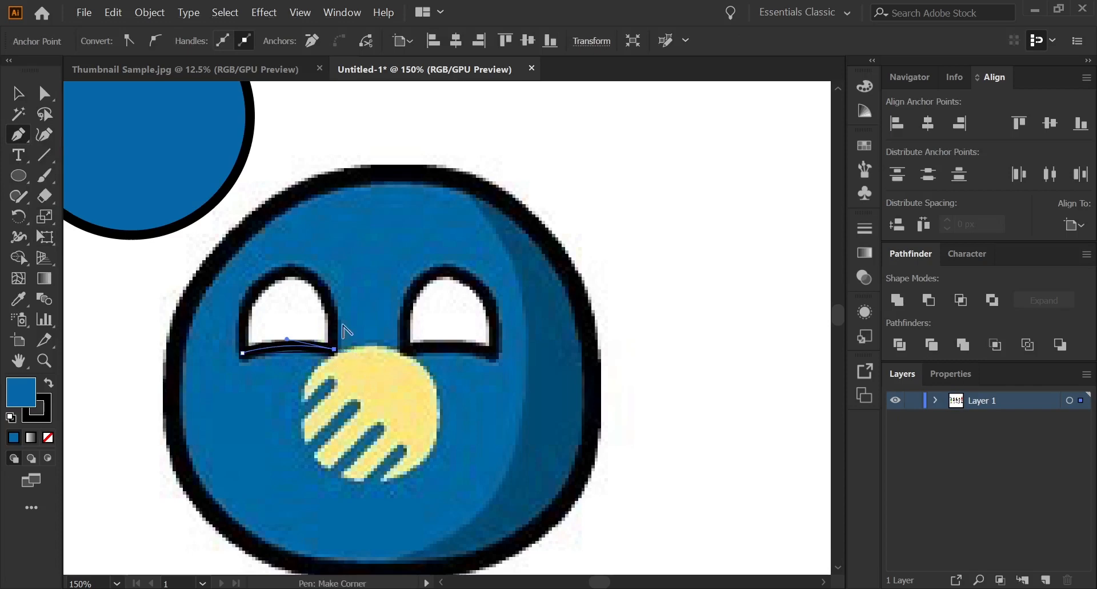
left_click_drag(292, 270, 236, 264)
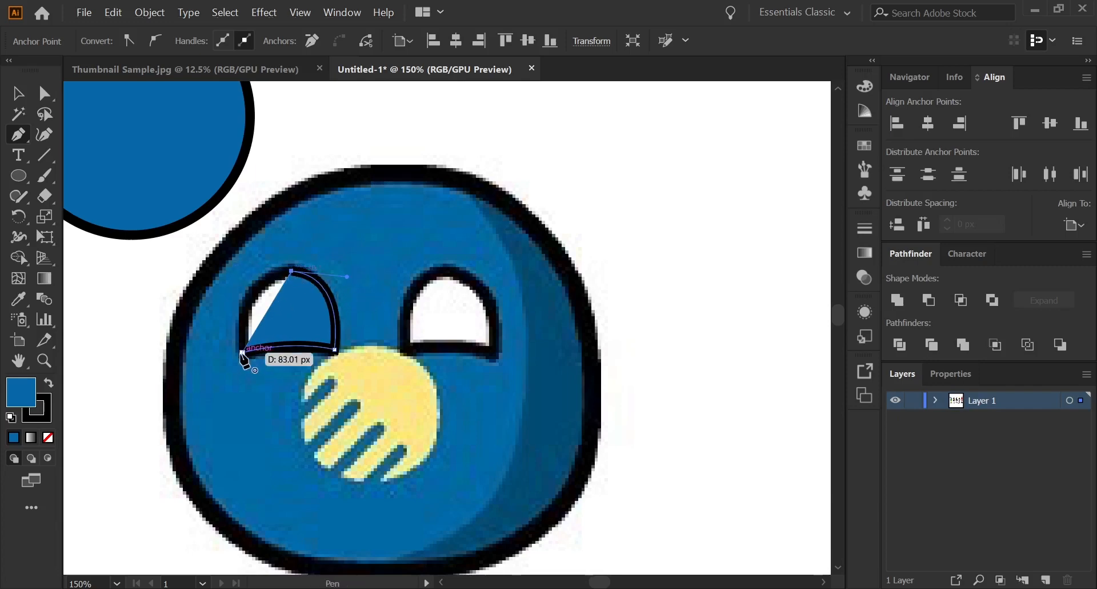
left_click_drag(242, 353, 254, 437)
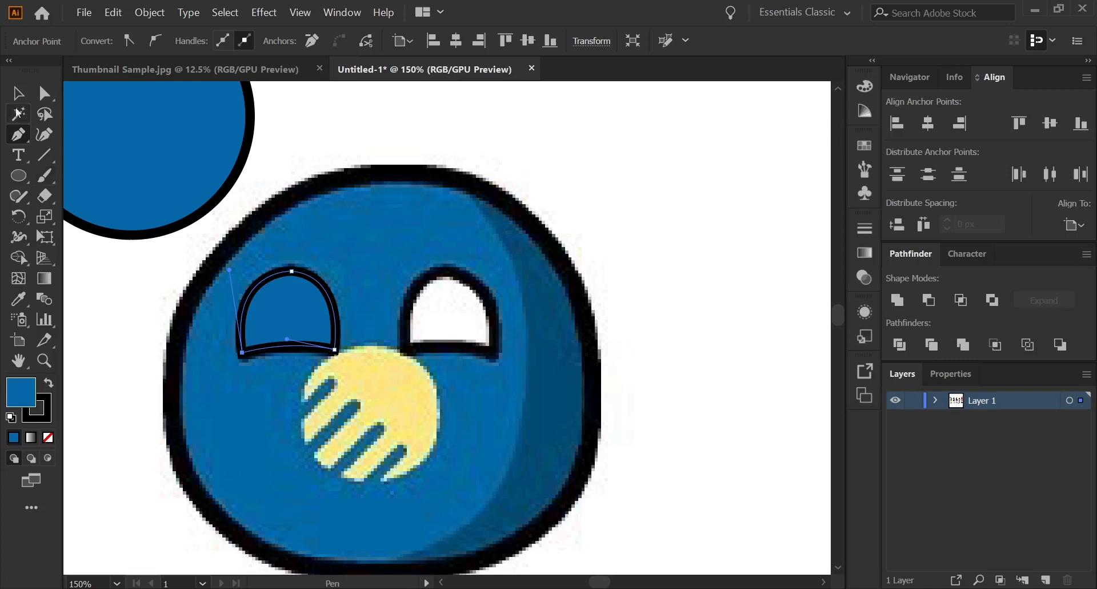
Fill the traced eye path with white.
left_click(18, 96)
left_click(437, 143)
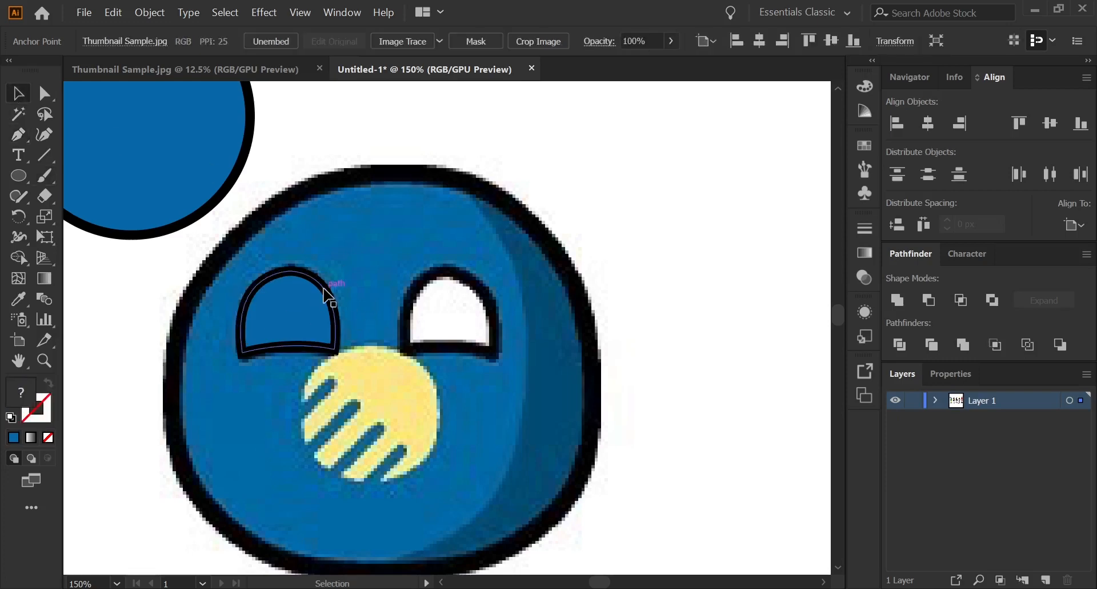
left_click(328, 296)
left_click(106, 41)
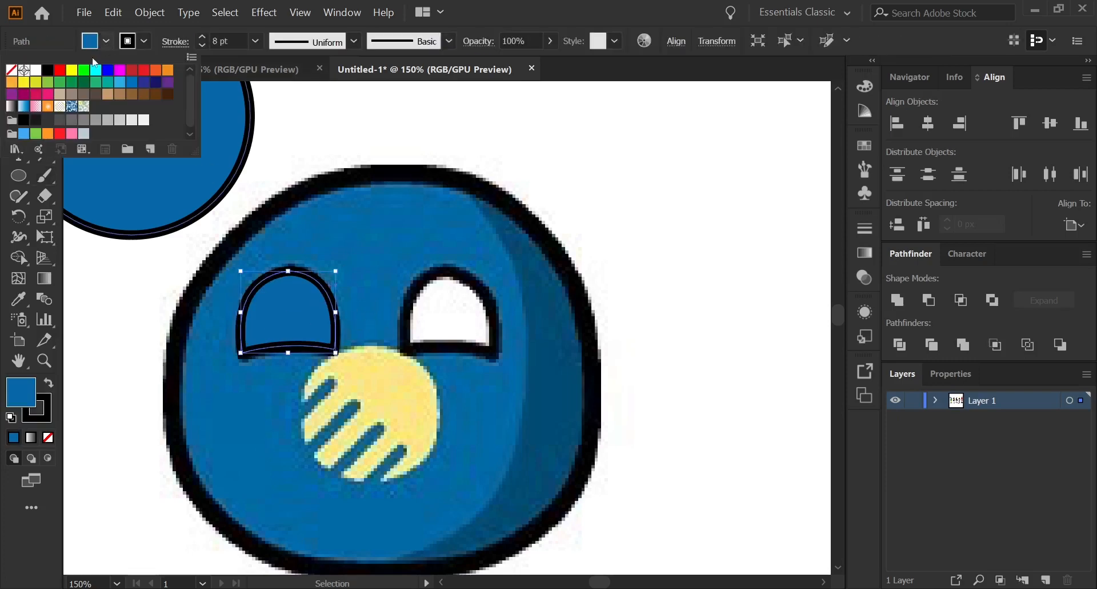
left_click(36, 70)
left_click(16, 183)
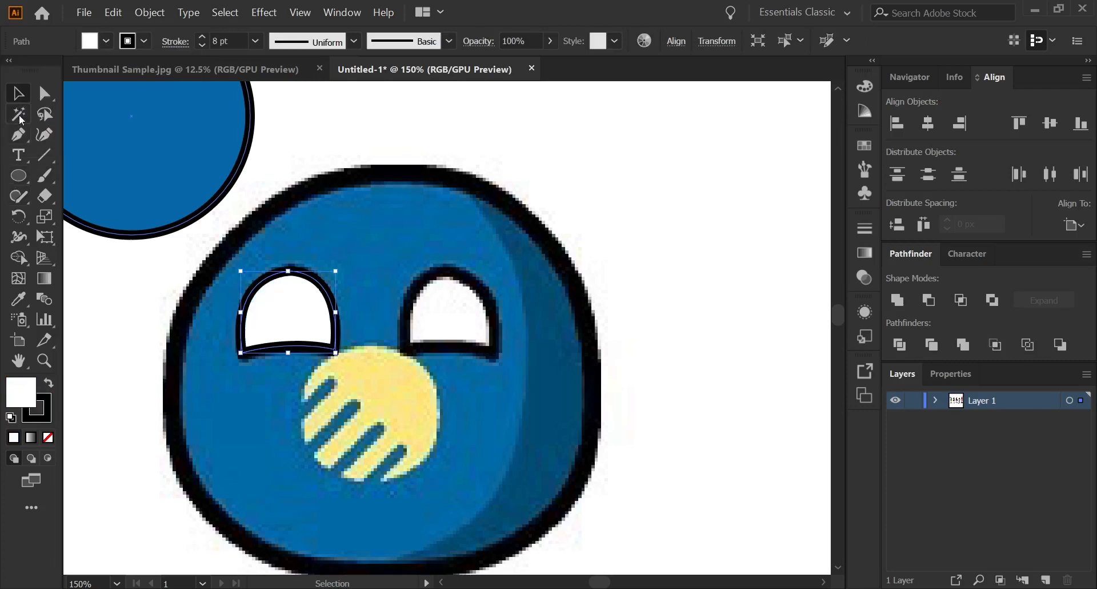
Move the white eye onto the upper left part of the blue circle and scale it down to fit.
scroll(364, 180, "down", 2)
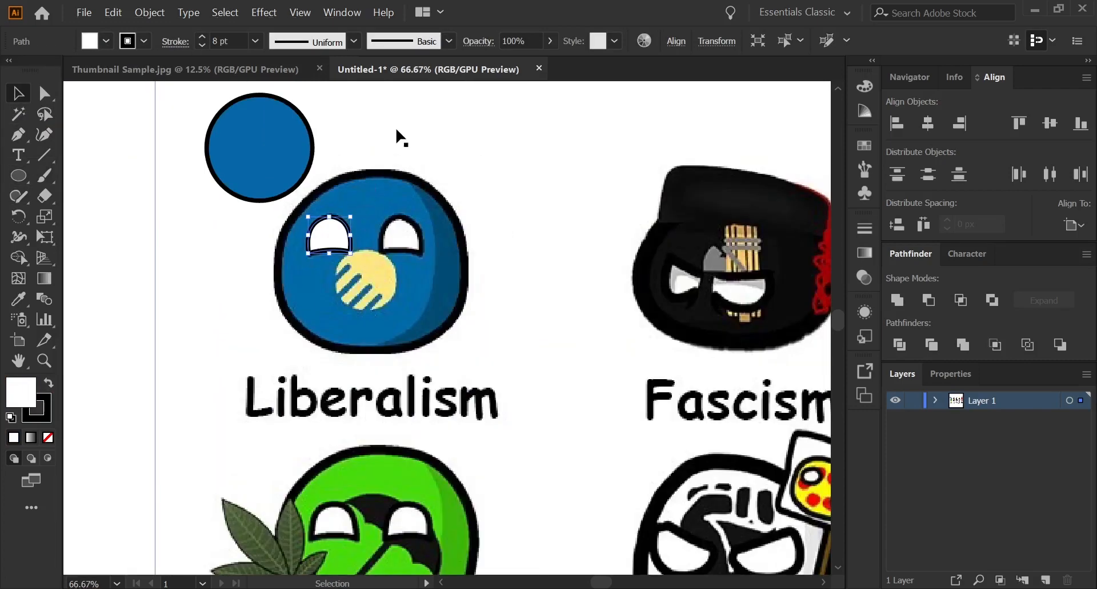
left_click_drag(344, 224, 252, 113)
left_click_drag(252, 252, 254, 247)
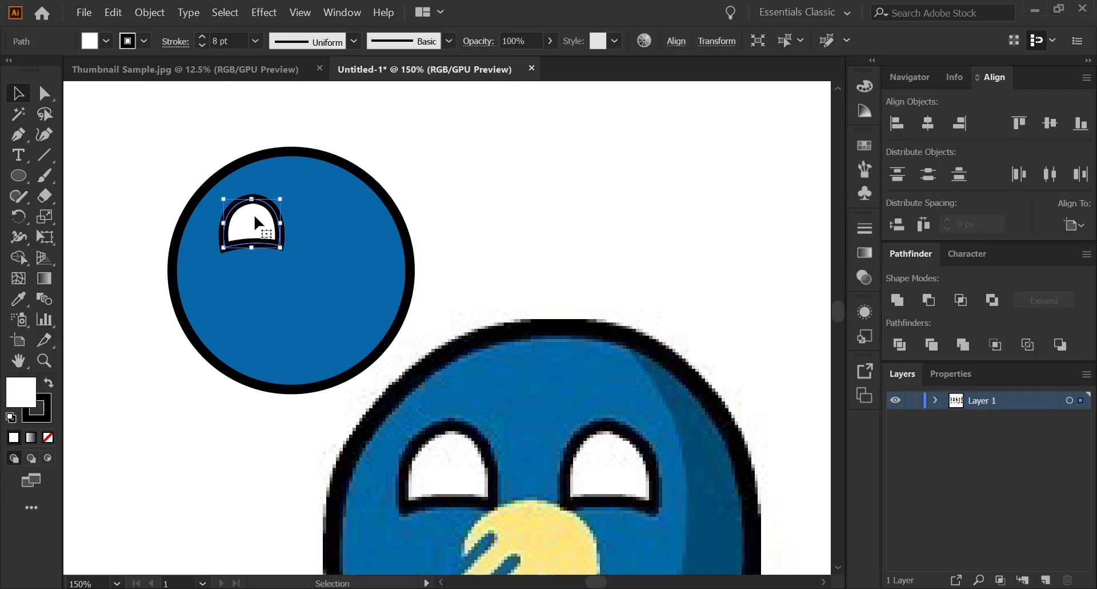
Duplicate the white eye horizontally onto the upper right part of the blue circle.
left_click_drag(255, 217, 343, 221)
left_click(403, 276)
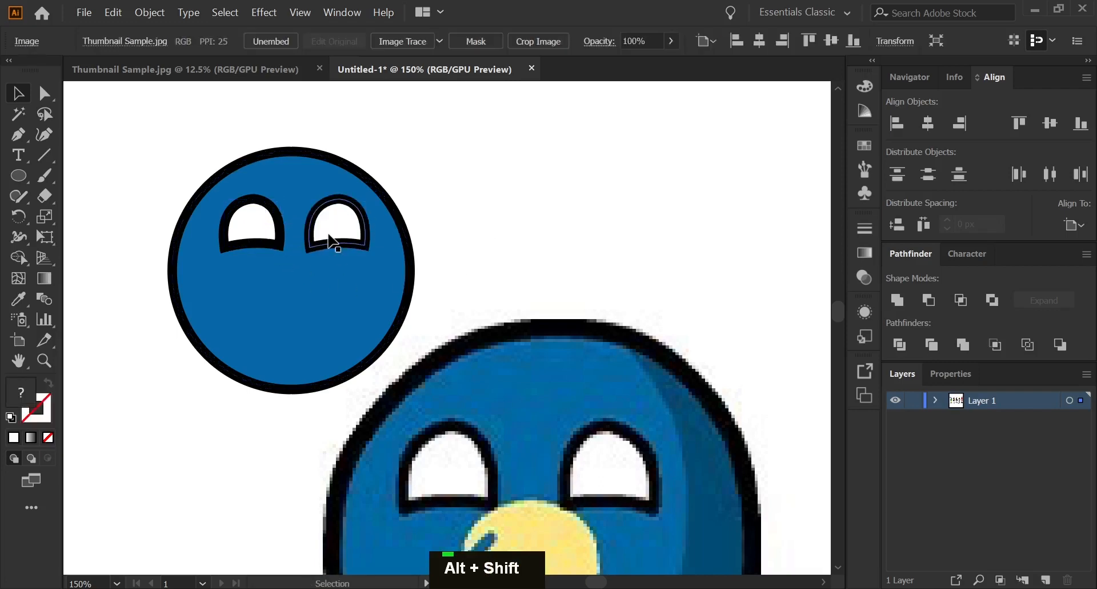
Start a Pen path along the top edge of the yellow hand on the Liberalism ball, with its fill set to none.
scroll(330, 253, "down", 3)
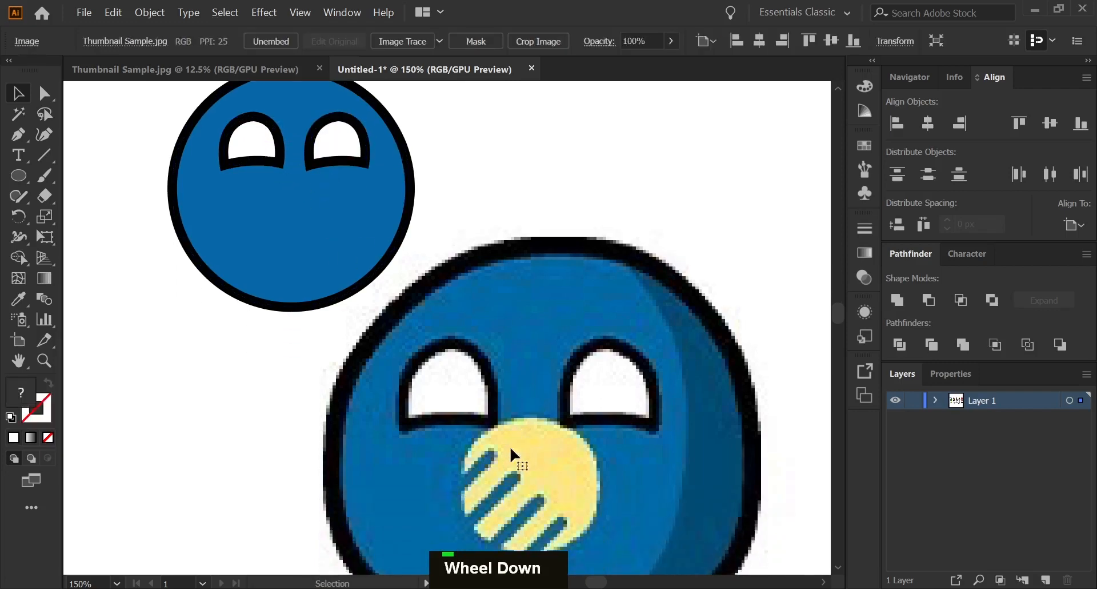
scroll(524, 458, "down", 2)
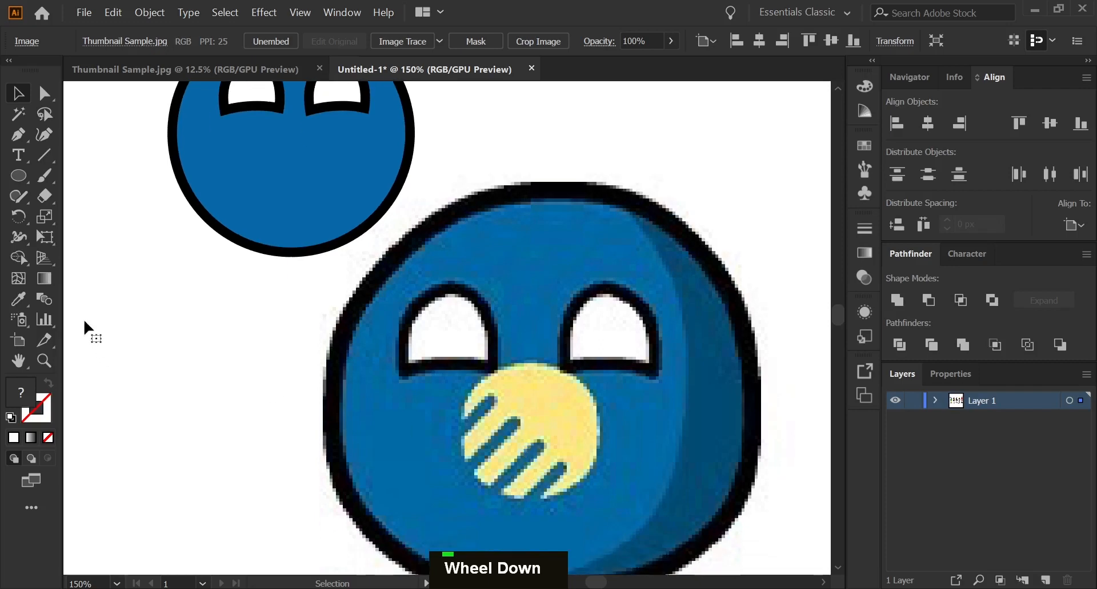
right_click(23, 140)
left_click(63, 137)
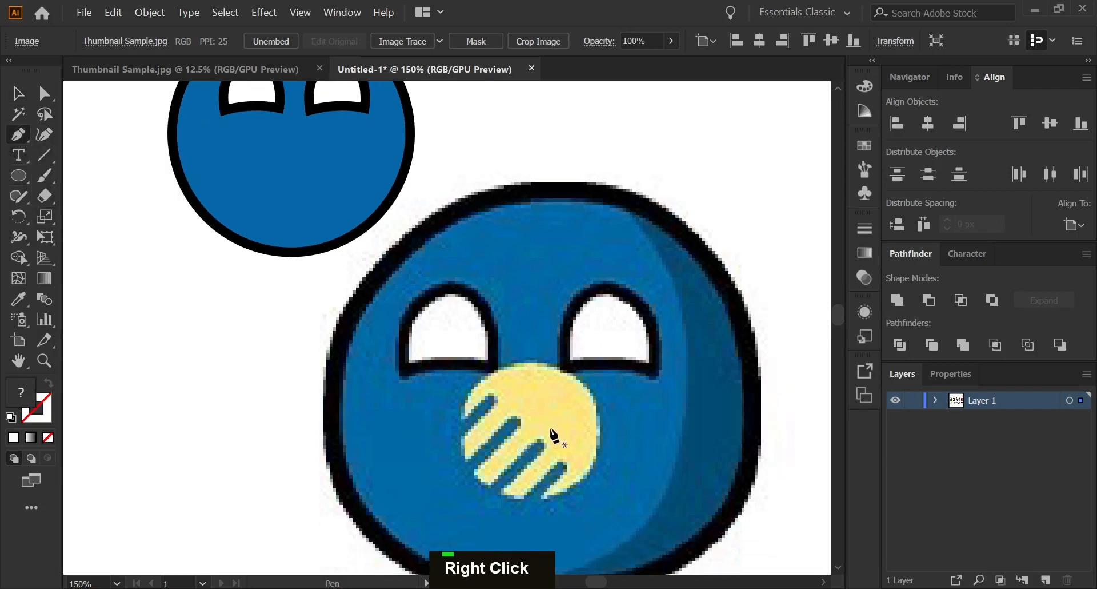
scroll(551, 440, "down", 1)
scroll(546, 432, "up", 1)
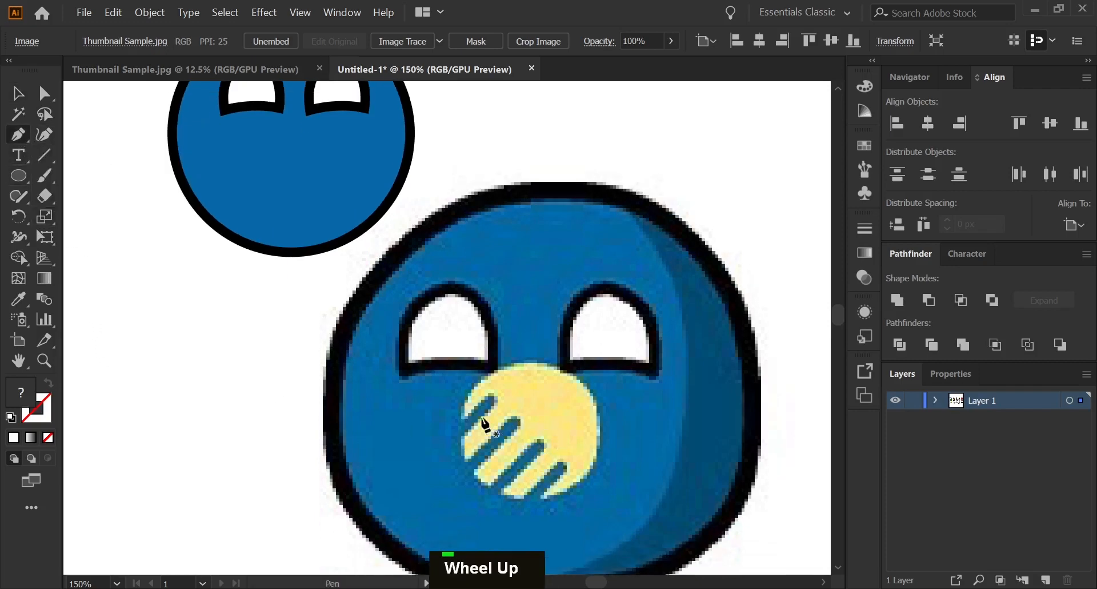
left_click(463, 408)
left_click_drag(562, 367, 640, 391)
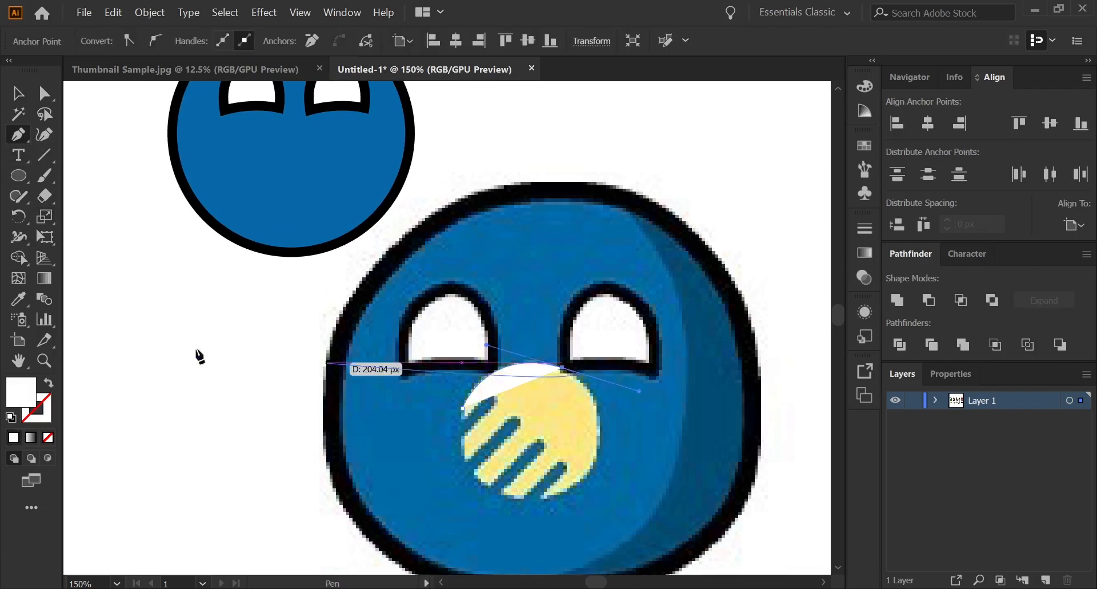
left_click(49, 438)
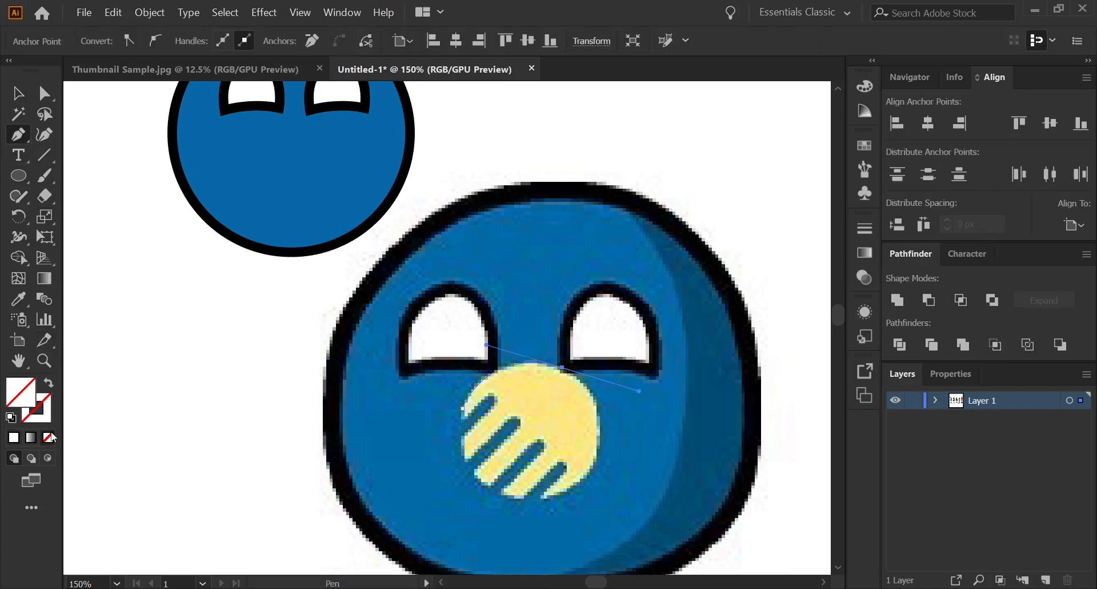
Continue the hand path down its right edge, around the lowest finger gap and along the adjacent fingertip.
left_click(562, 368, "alt")
left_click_drag(595, 459, 417, 469)
left_click(595, 459, "alt")
key("alt")
scroll(533, 495, "up", 4)
left_click(412, 501, "alt")
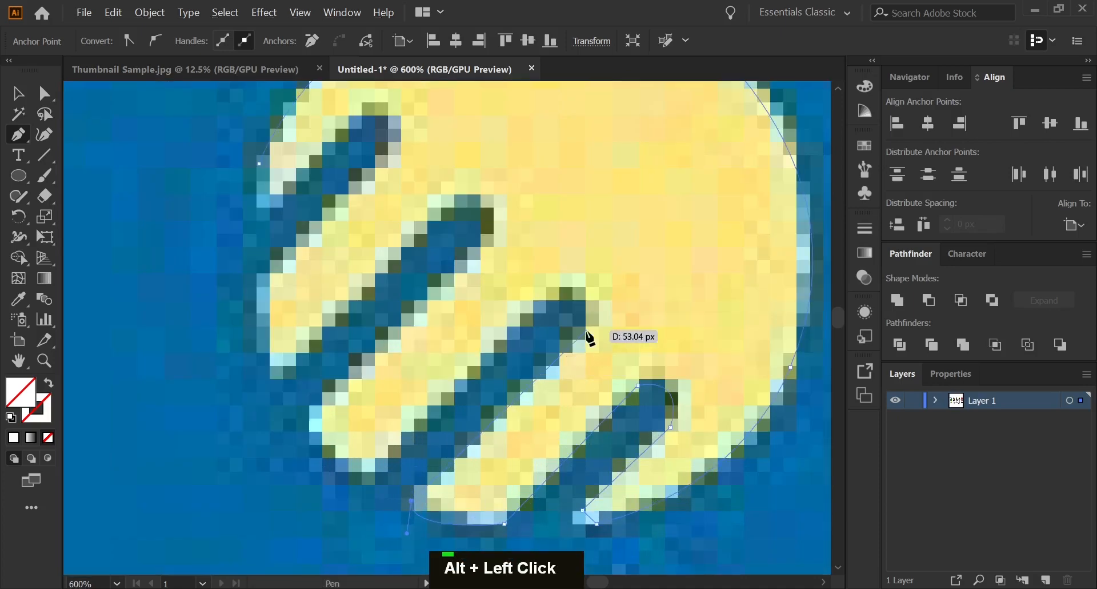
Trace the second finger gap from the bottom and round the fingertip beyond it, leaving a corner for the straight edge.
left_click_drag(587, 330, 549, 299)
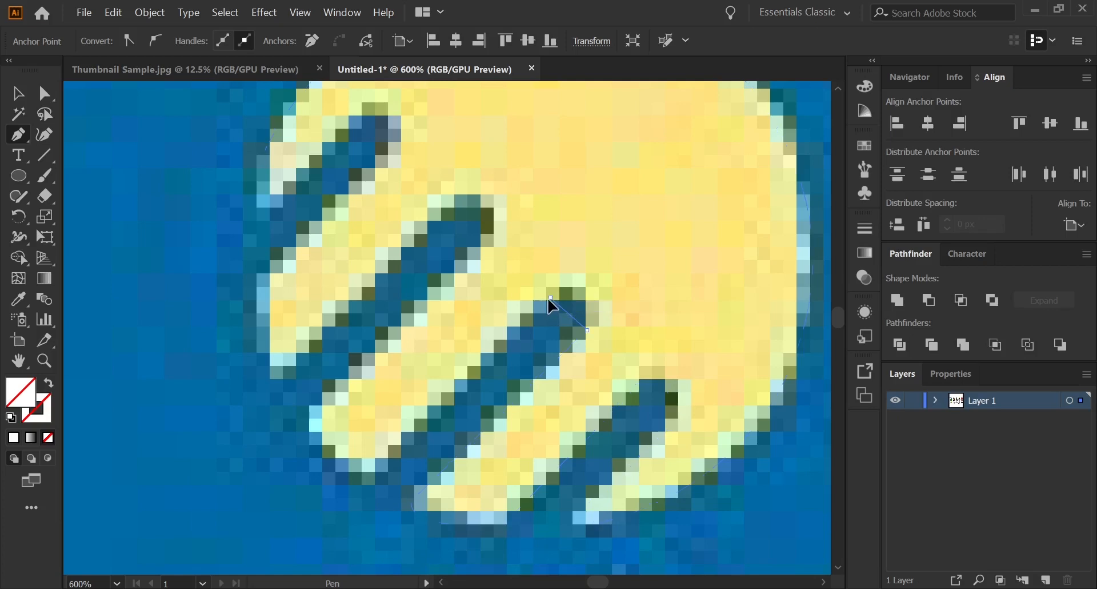
left_click_drag(490, 331, 490, 326)
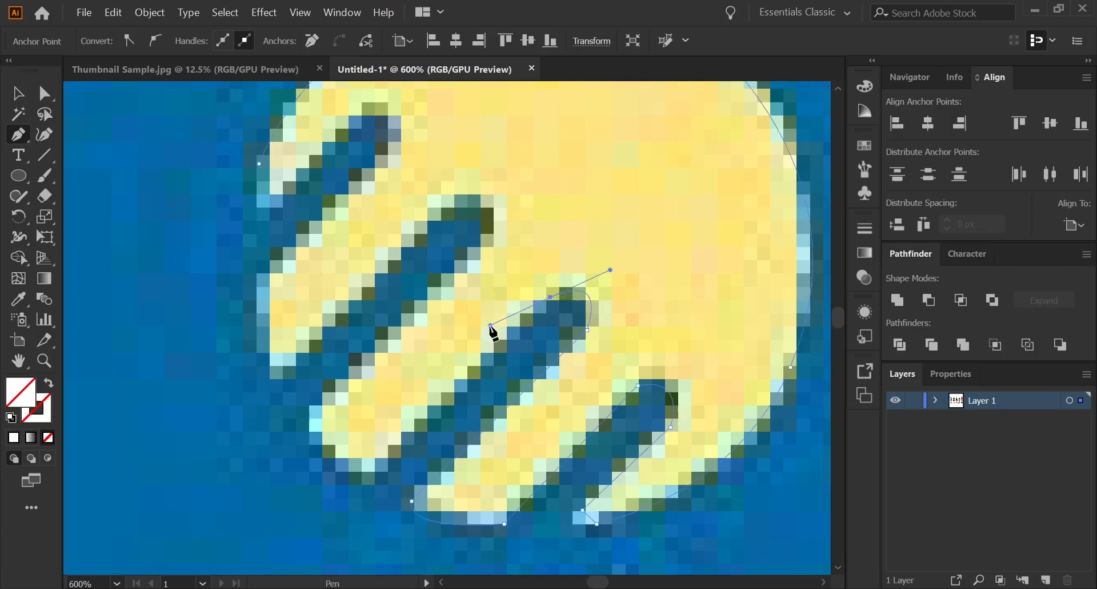
left_click(551, 298, "alt")
left_click_drag(366, 477, 380, 339)
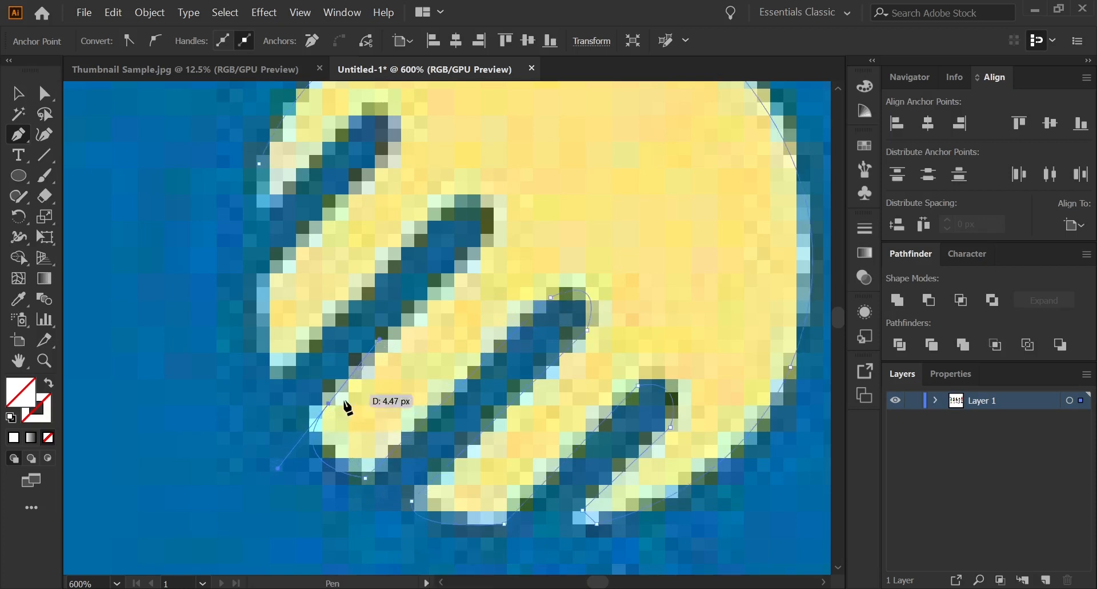
left_click(329, 404, "alt")
Trace the third finger gap from the bottom and the rounded fingertip at the hand's left edge.
left_click(491, 242)
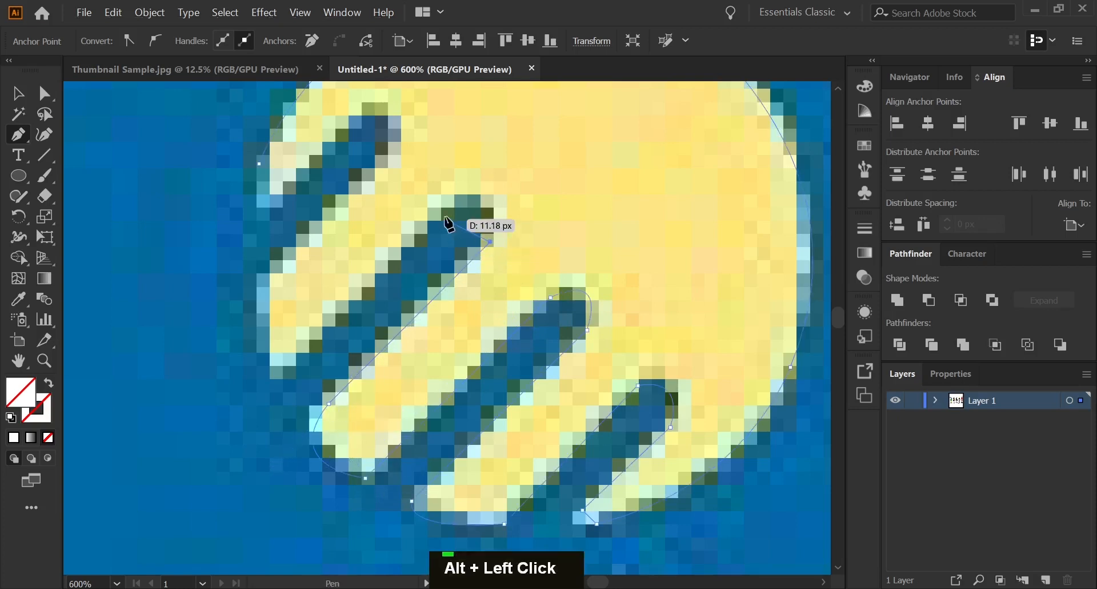
left_click_drag(439, 210, 364, 255)
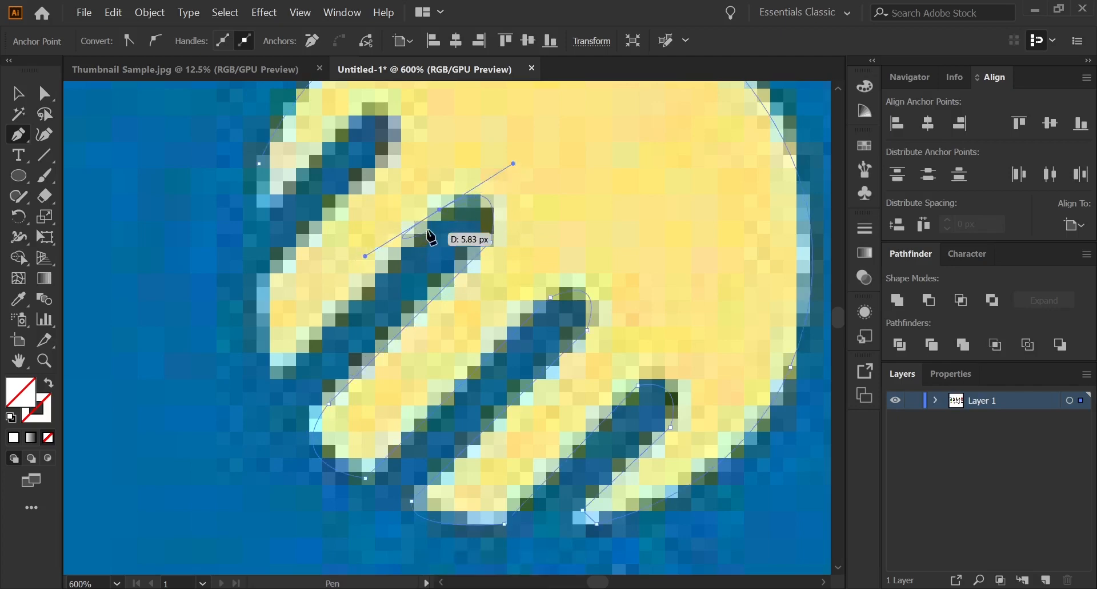
left_click(439, 210, "alt")
left_click_drag(280, 372, 297, 247)
left_click(250, 308, "alt")
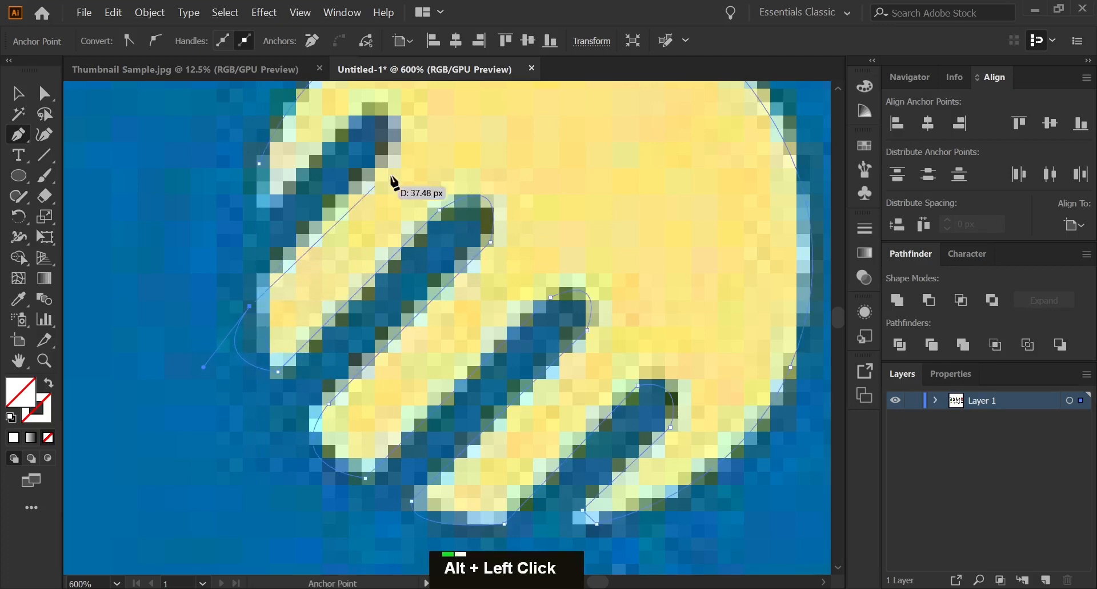
Trace the uppermost finger gap and the top finger, closing the hand path at its starting anchor.
left_click(398, 159)
scroll(438, 98, "up", 1)
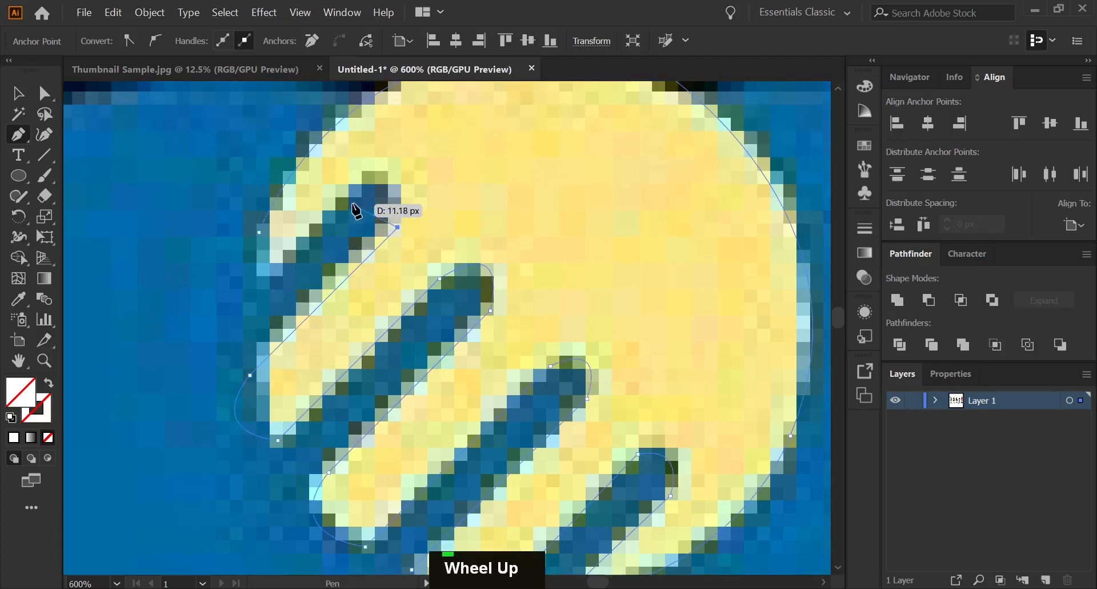
left_click_drag(351, 200, 306, 244)
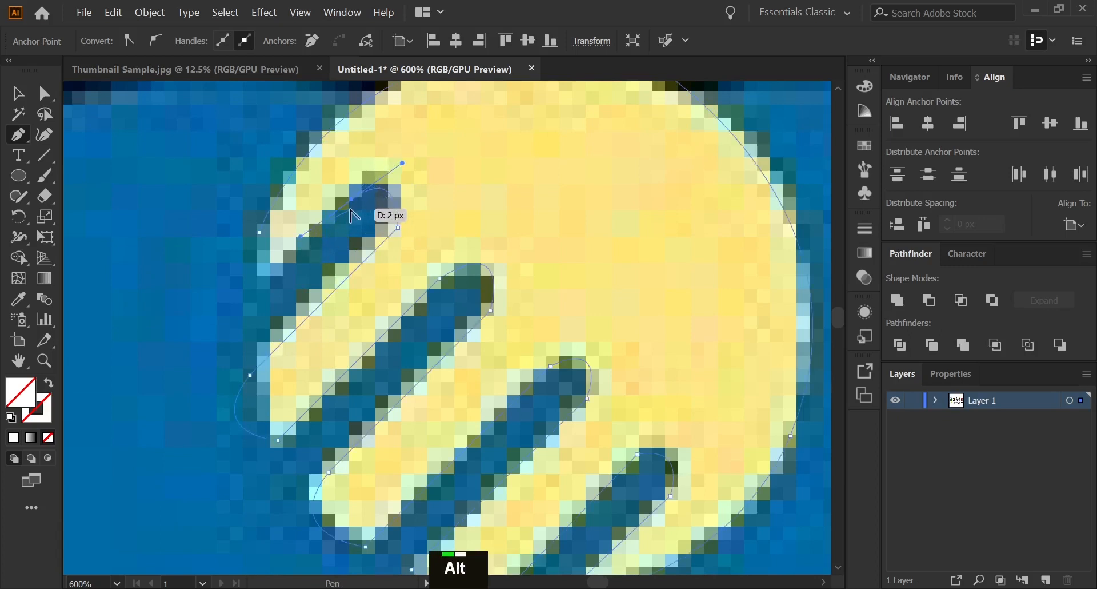
left_click(352, 201, "alt")
left_click(264, 283)
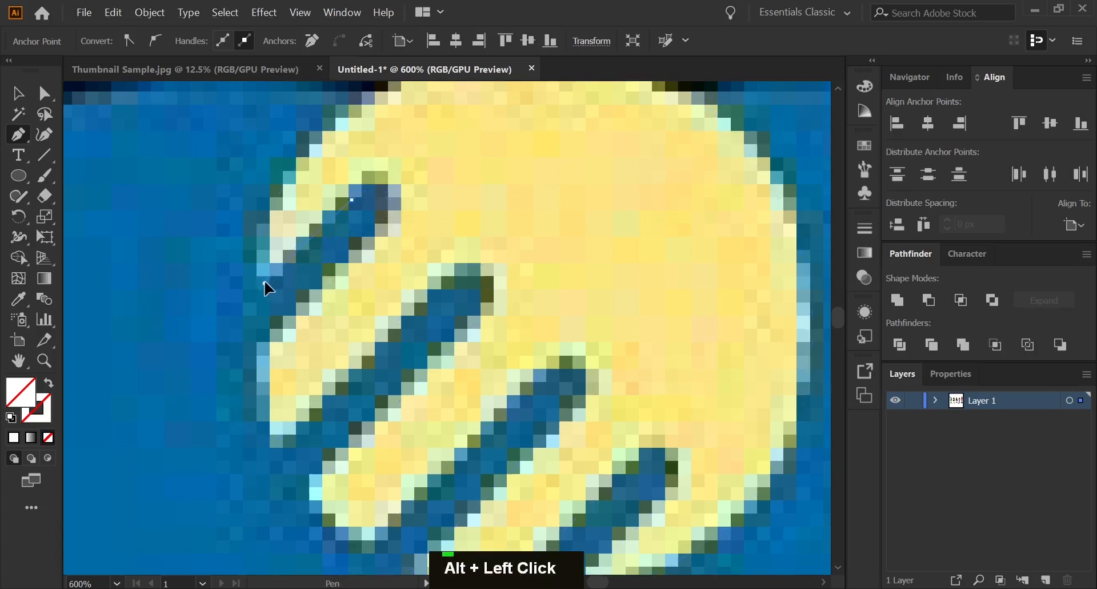
left_click_drag(259, 232, 278, 207)
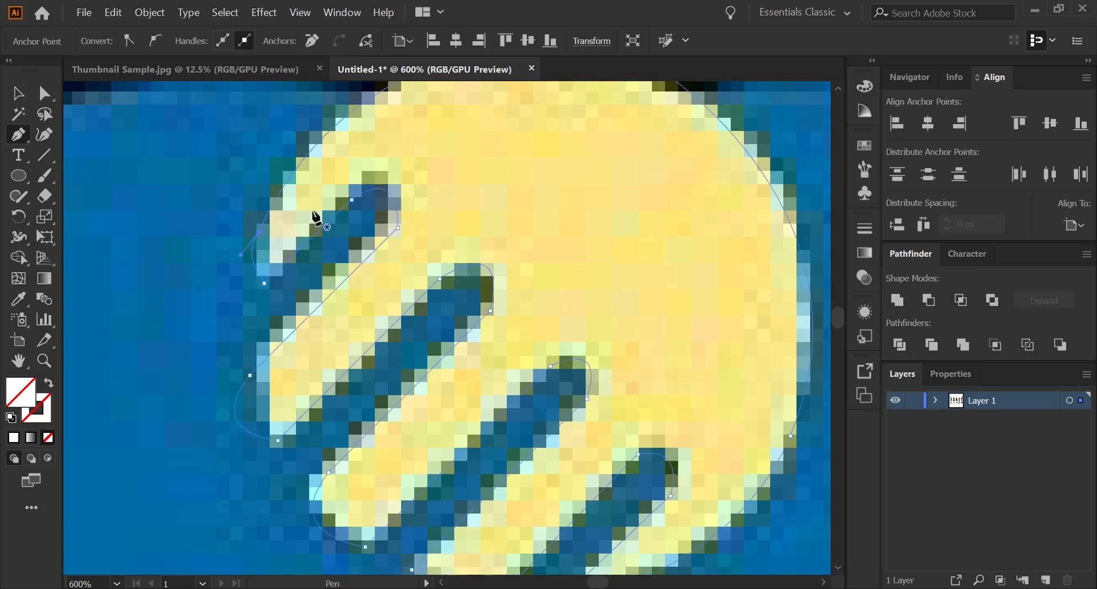
Fill the traced hand path with the yellow sampled from the hand in the Liberalism image.
scroll(531, 304, "down", 3, "alt")
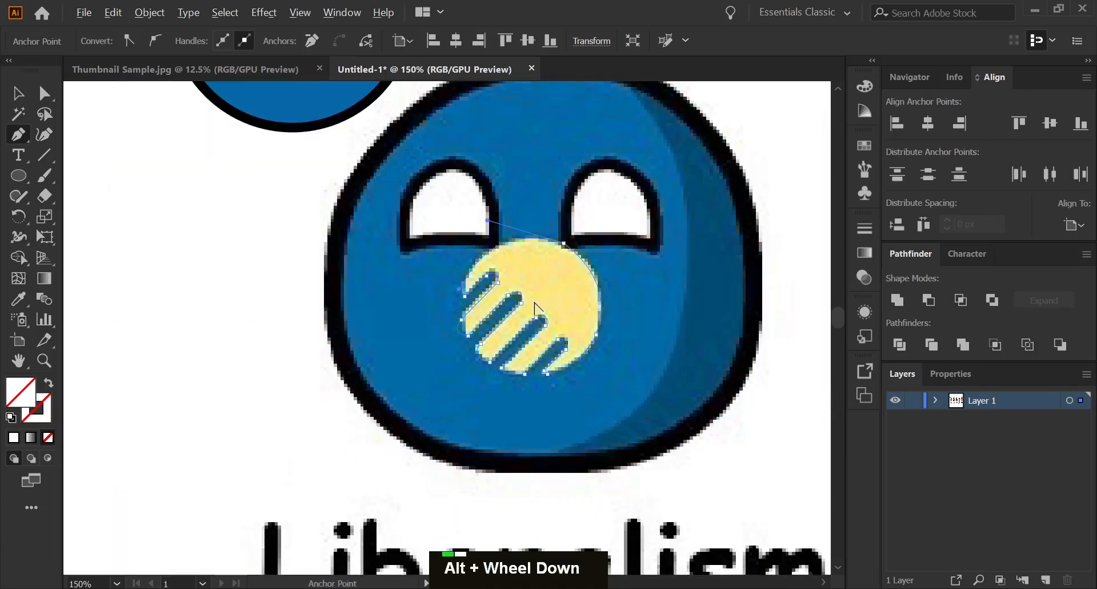
scroll(537, 309, "down", 1, "alt")
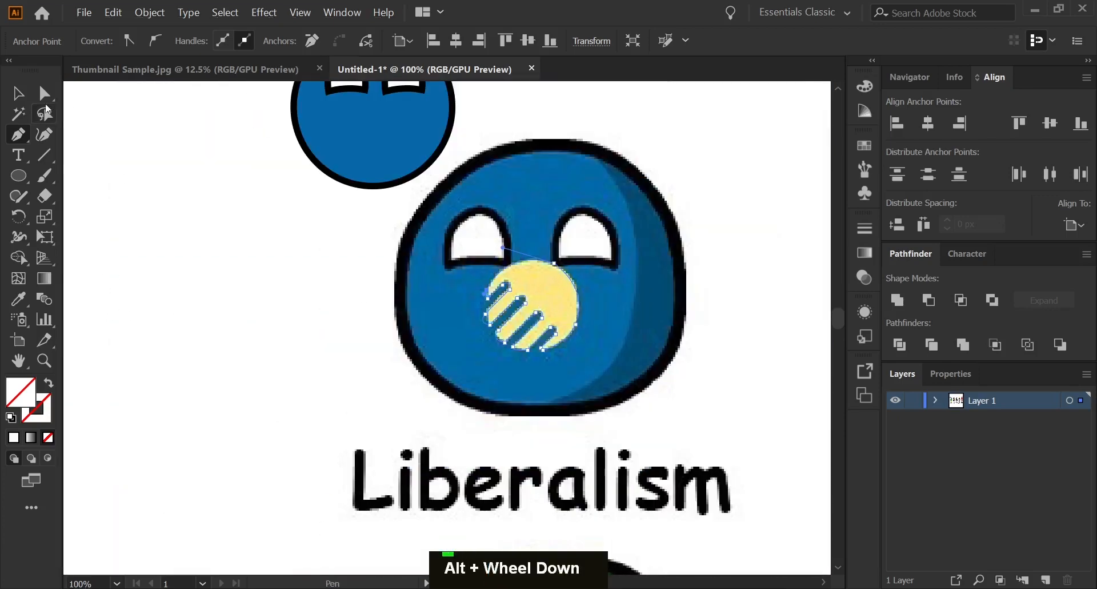
left_click(20, 94)
left_click(23, 303)
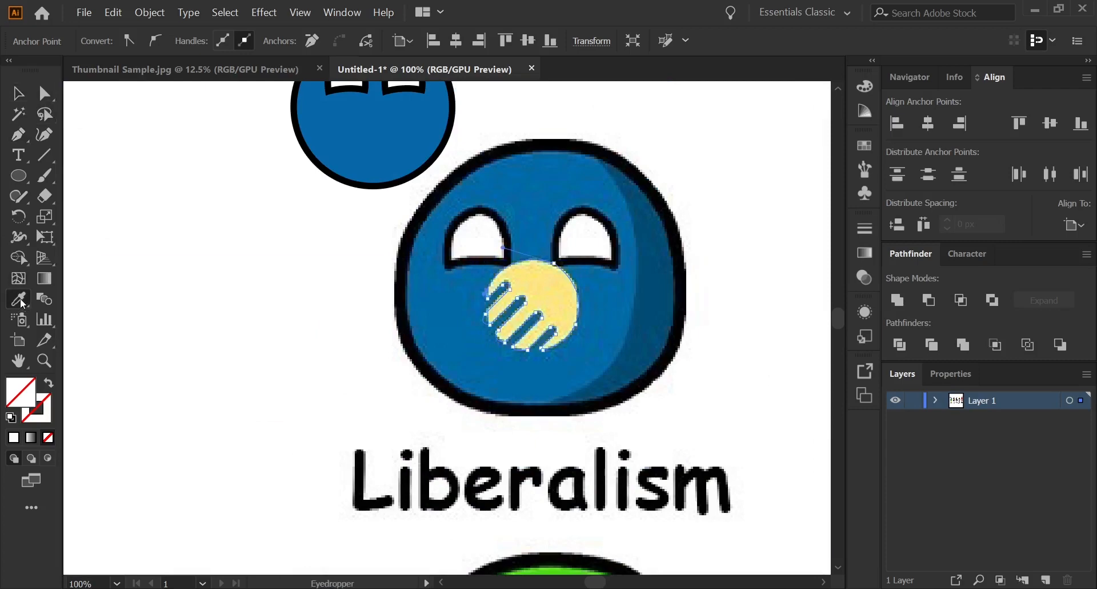
left_click(534, 288)
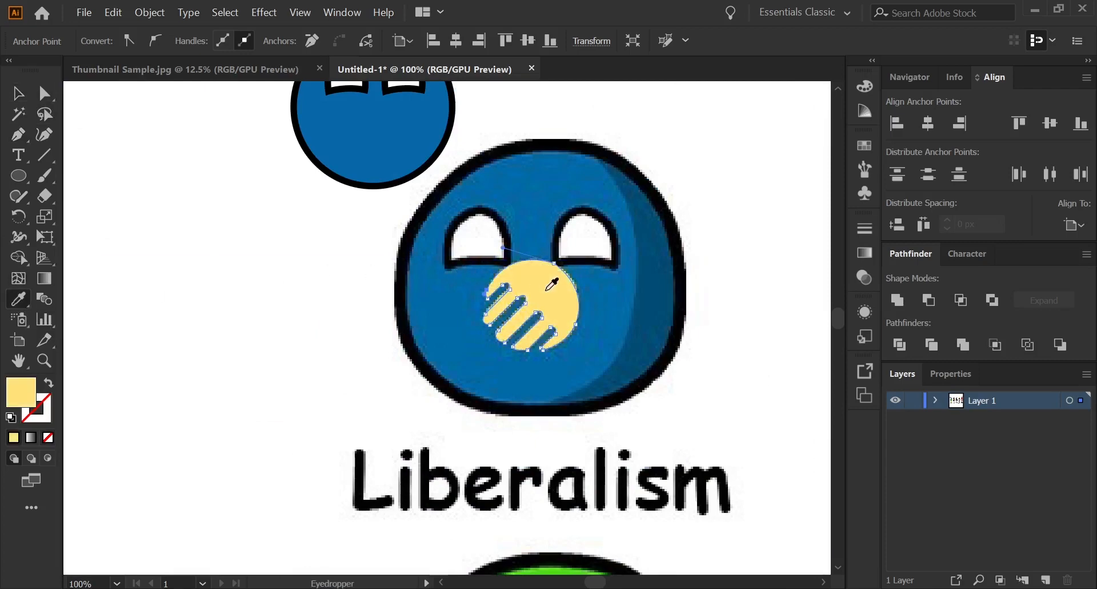
Move the yellow hand onto the new blue circle just below the eyes and scale it up slightly.
left_click(19, 93)
scroll(310, 238, "up", 3)
left_click(549, 368)
left_click_drag(547, 365, 385, 180)
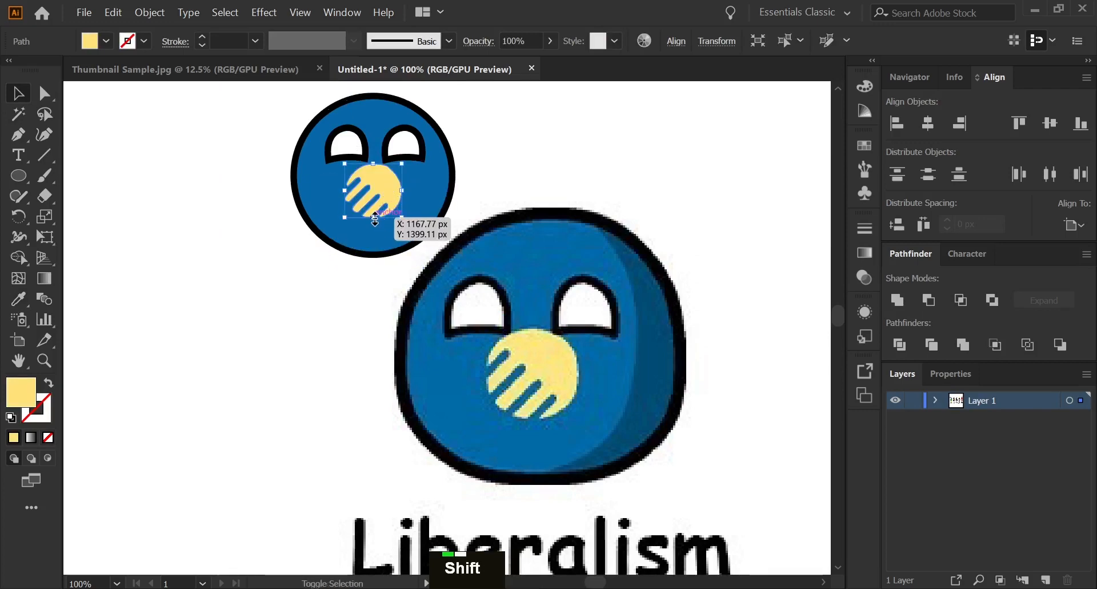
left_click_drag(375, 219, 375, 228)
left_click(266, 231)
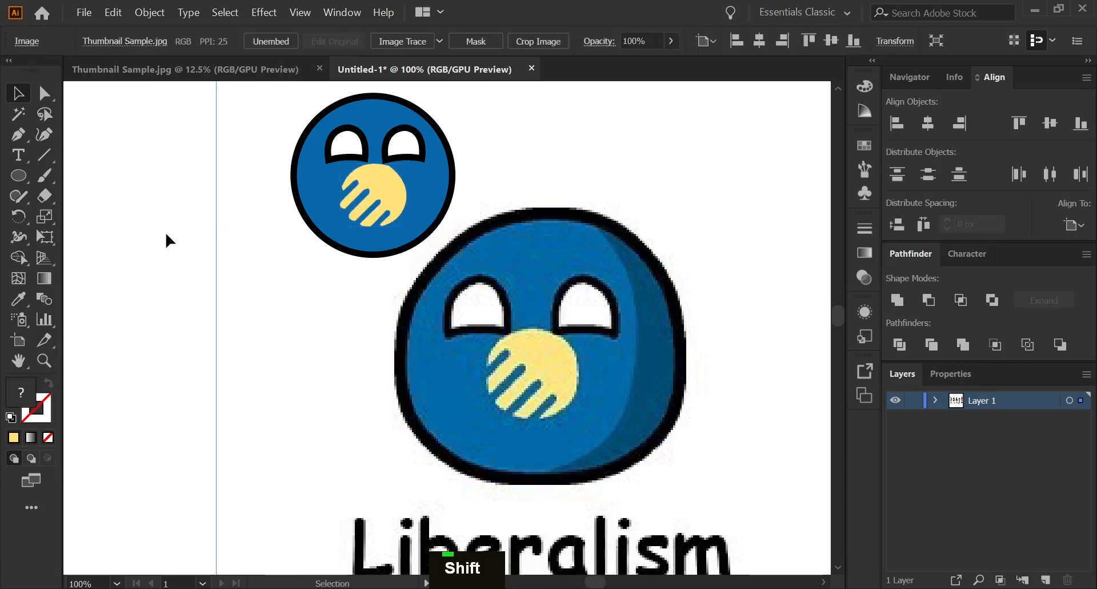
left_click(166, 234)
Hide the reference image in Layer 1 so only the vector ball artwork is displayed.
scroll(331, 296, "up", 4)
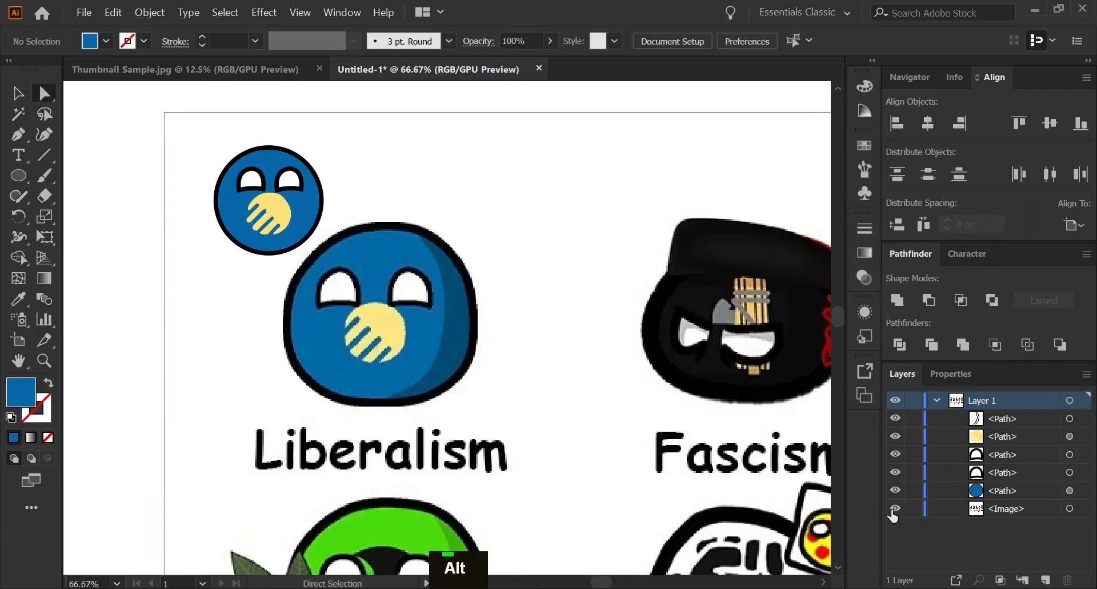
left_click(895, 509)
left_click(895, 508)
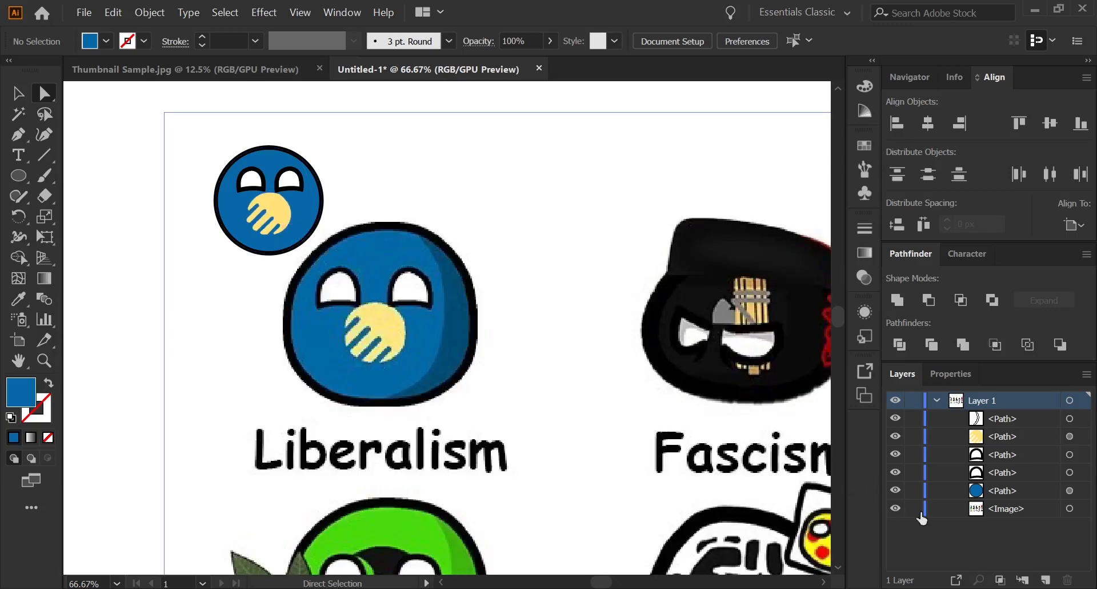
left_click(896, 509)
scroll(367, 374, "up", 2)
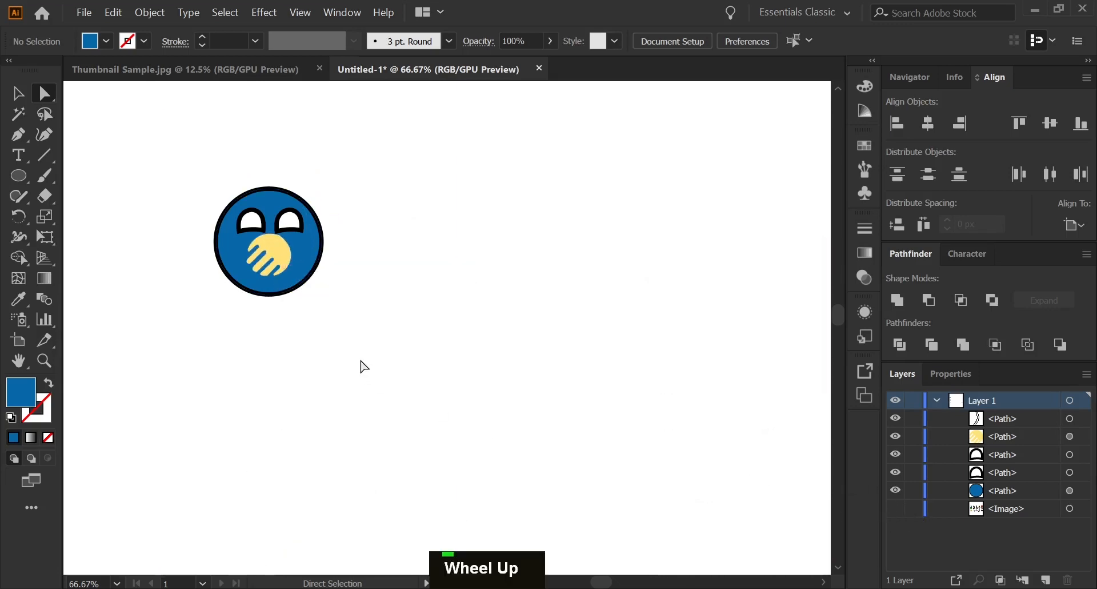
scroll(455, 284, "up", 2)
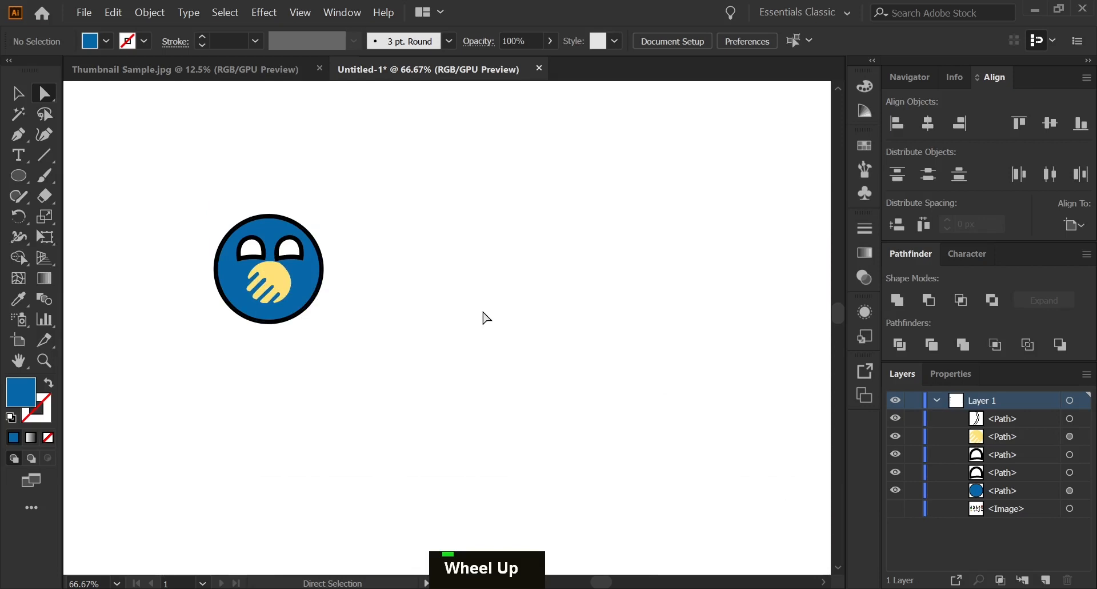